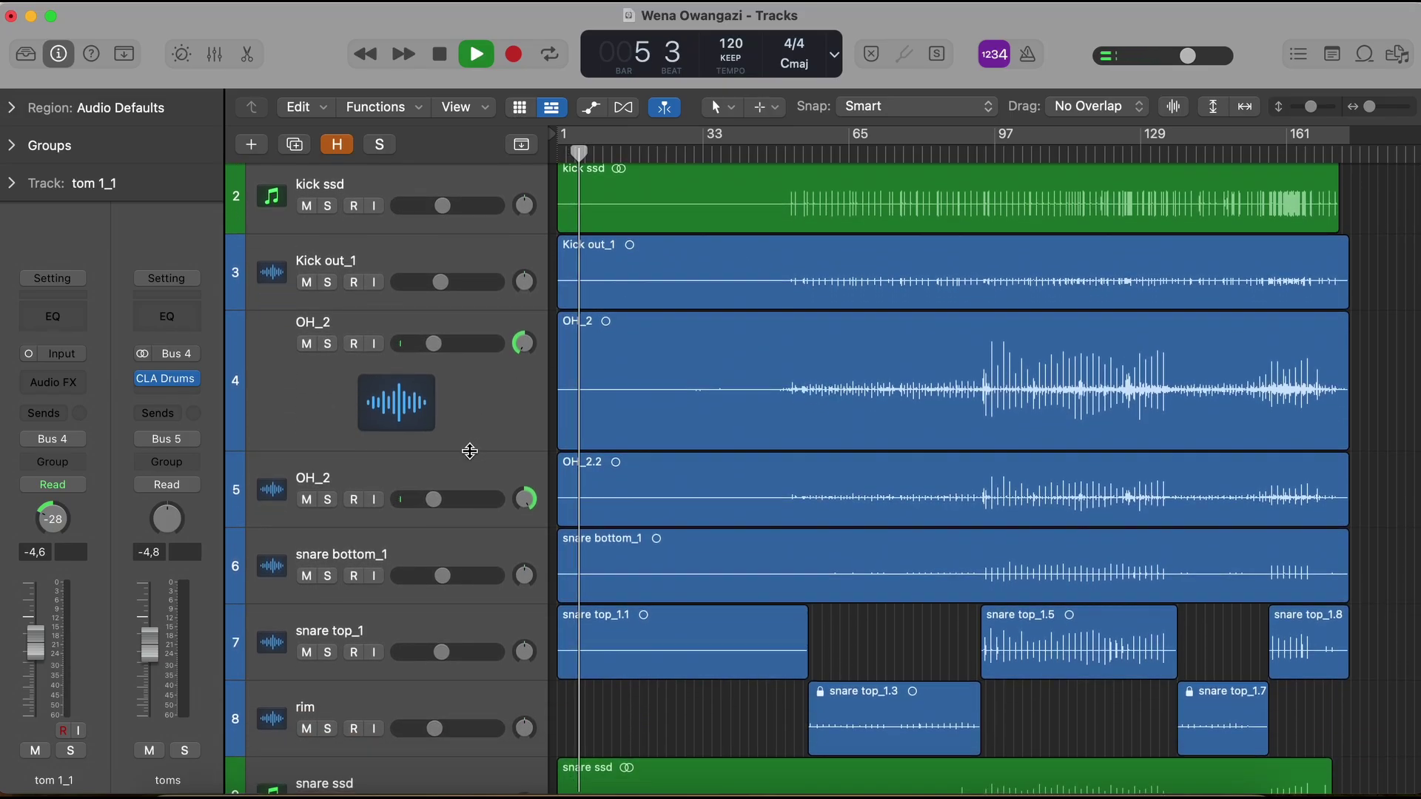
Step: Shrink OH_2 to normal height, then briefly solo the Wena owangazi Piano retake track
left_click_drag(469, 450, 466, 371)
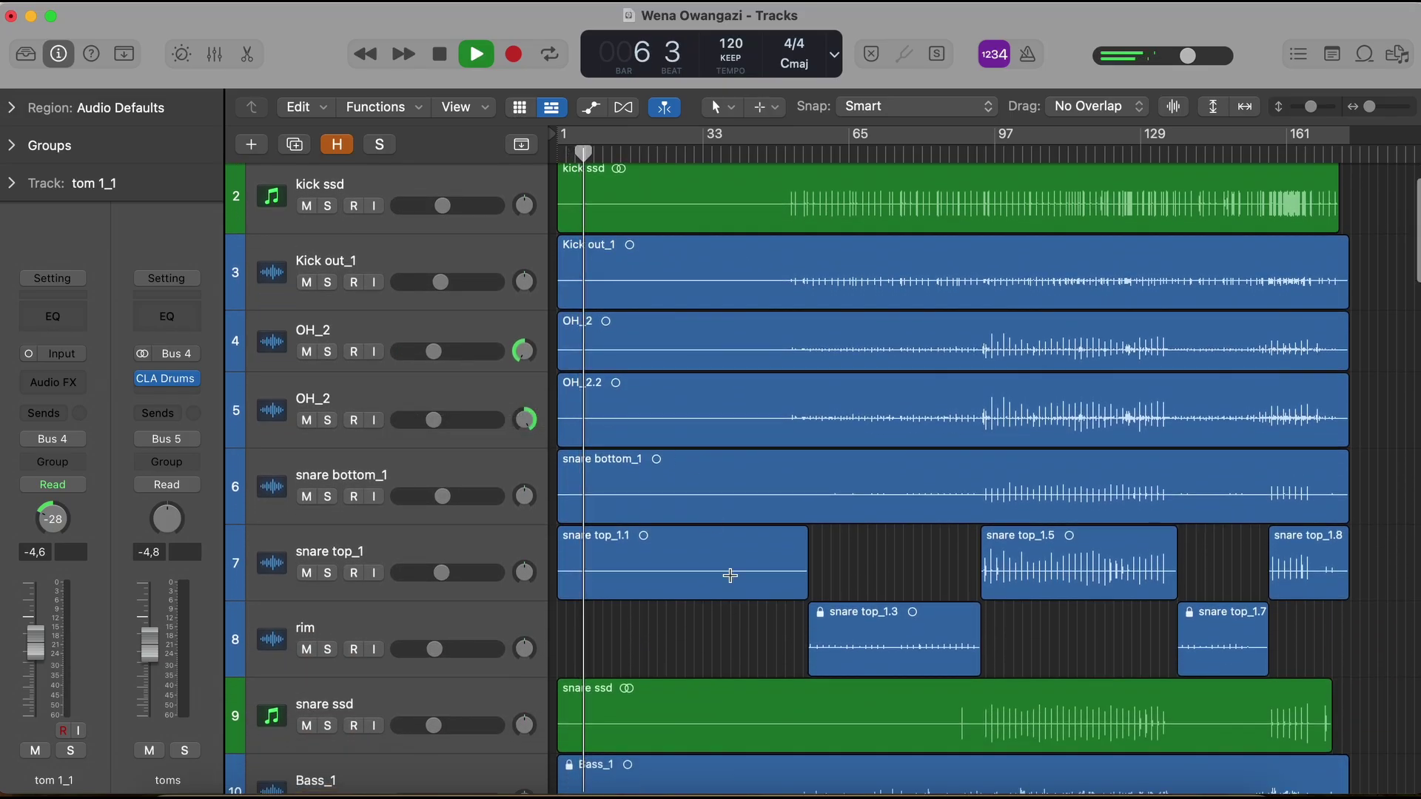
scroll(729, 575, "down", 10)
scroll(729, 575, "down", 1)
scroll(729, 575, "up", 2)
scroll(729, 575, "up", 1)
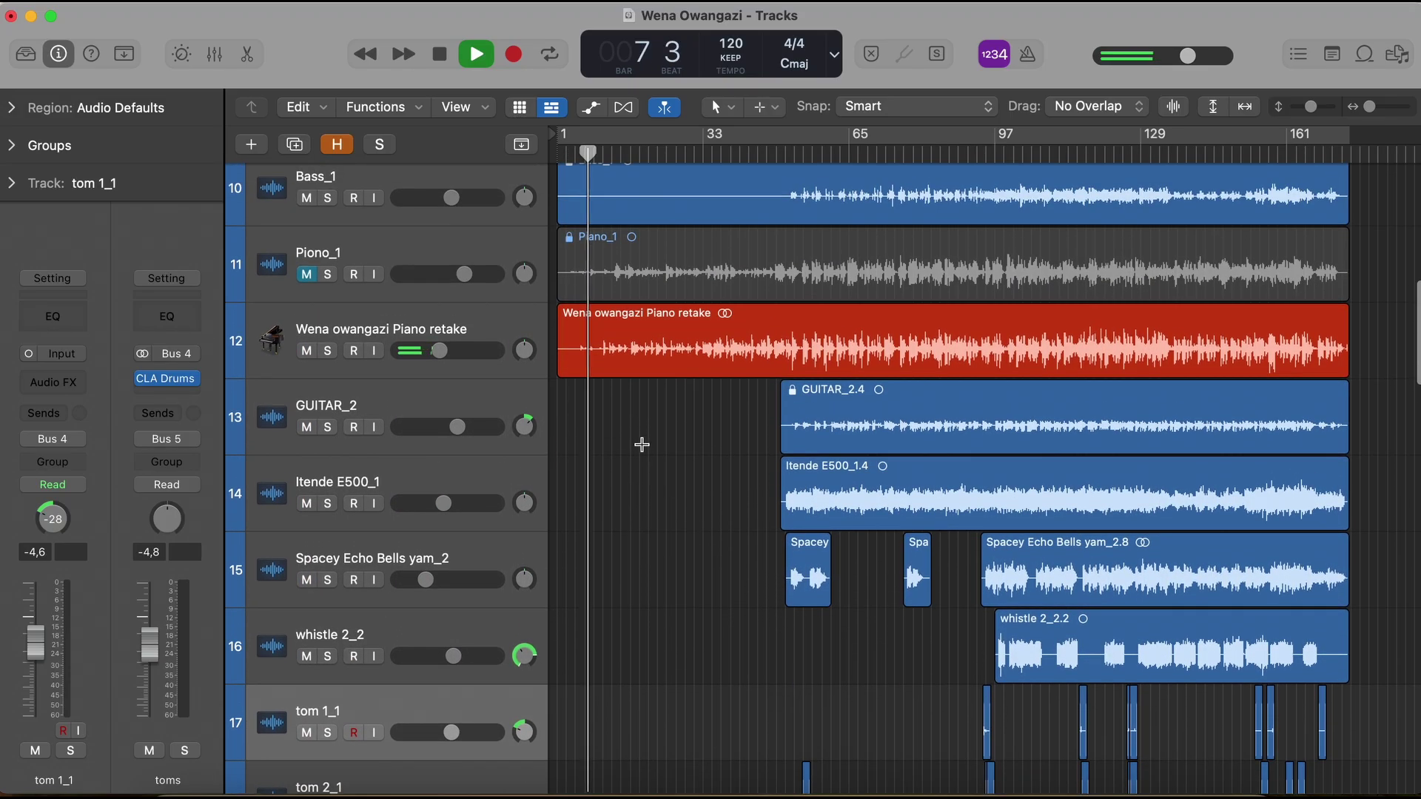
left_click(327, 351)
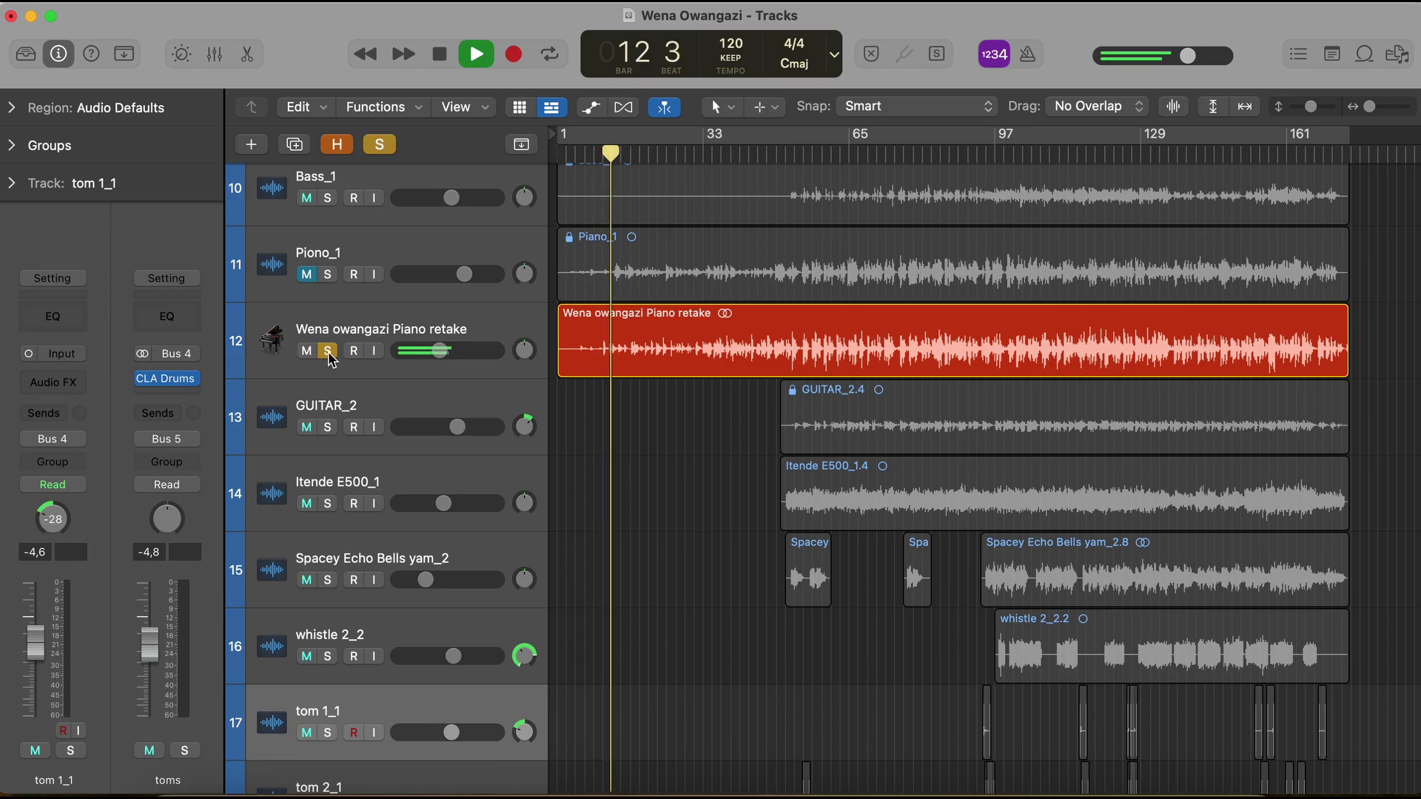
left_click(327, 351)
scroll(731, 502, "down", 5)
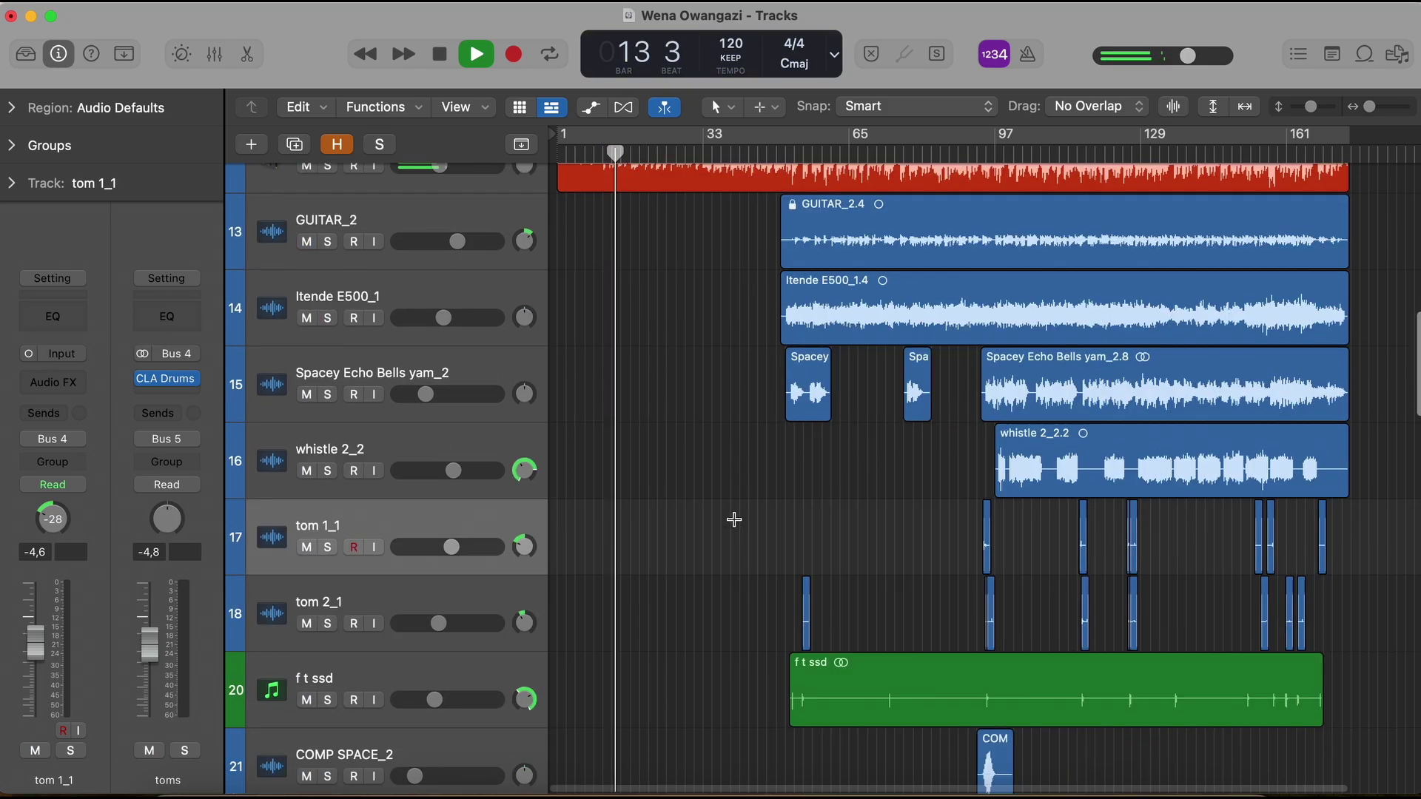
scroll(731, 508, "down", 5)
scroll(732, 513, "down", 10)
scroll(733, 519, "up", 2)
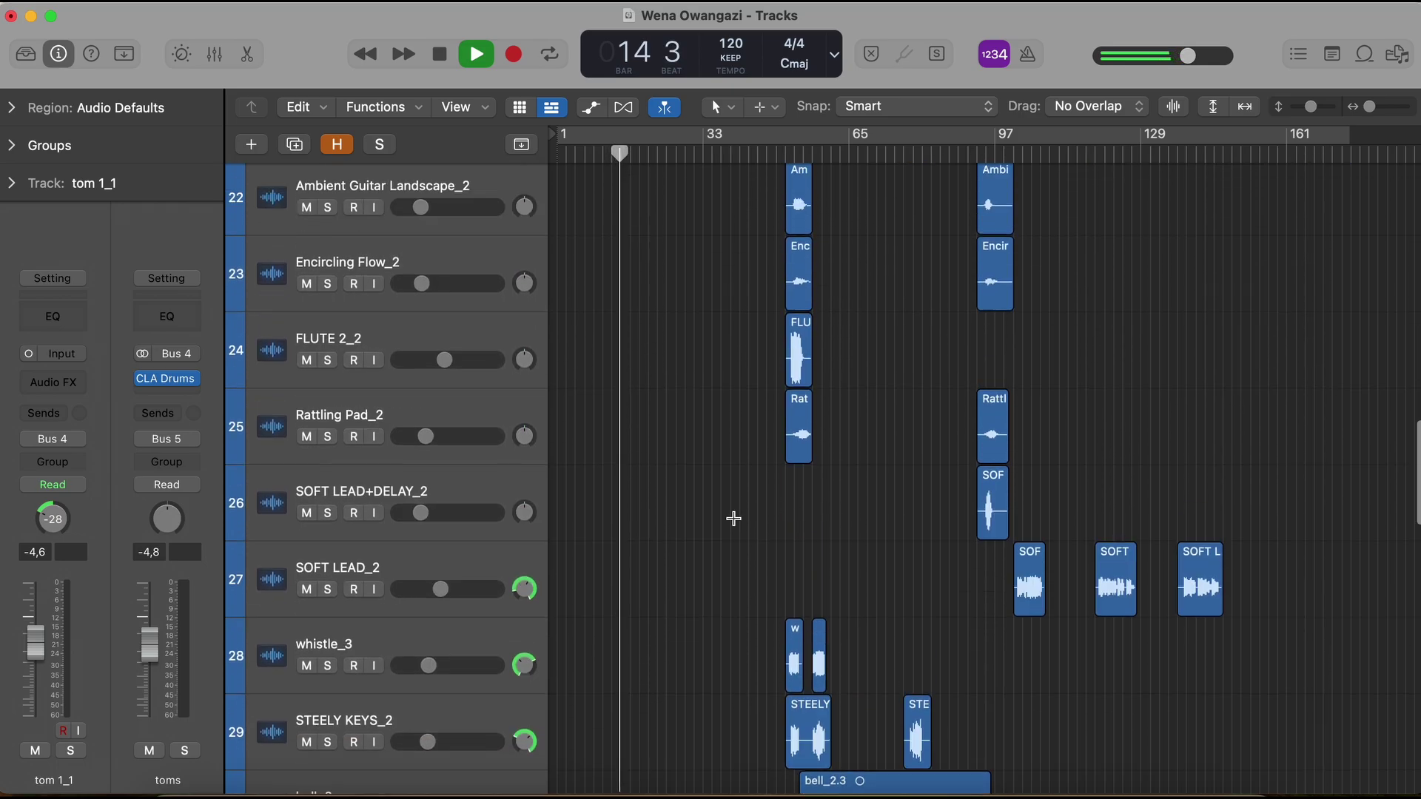
scroll(732, 519, "up", 2)
scroll(732, 518, "up", 4)
scroll(732, 518, "up", 2)
scroll(733, 518, "up", 3)
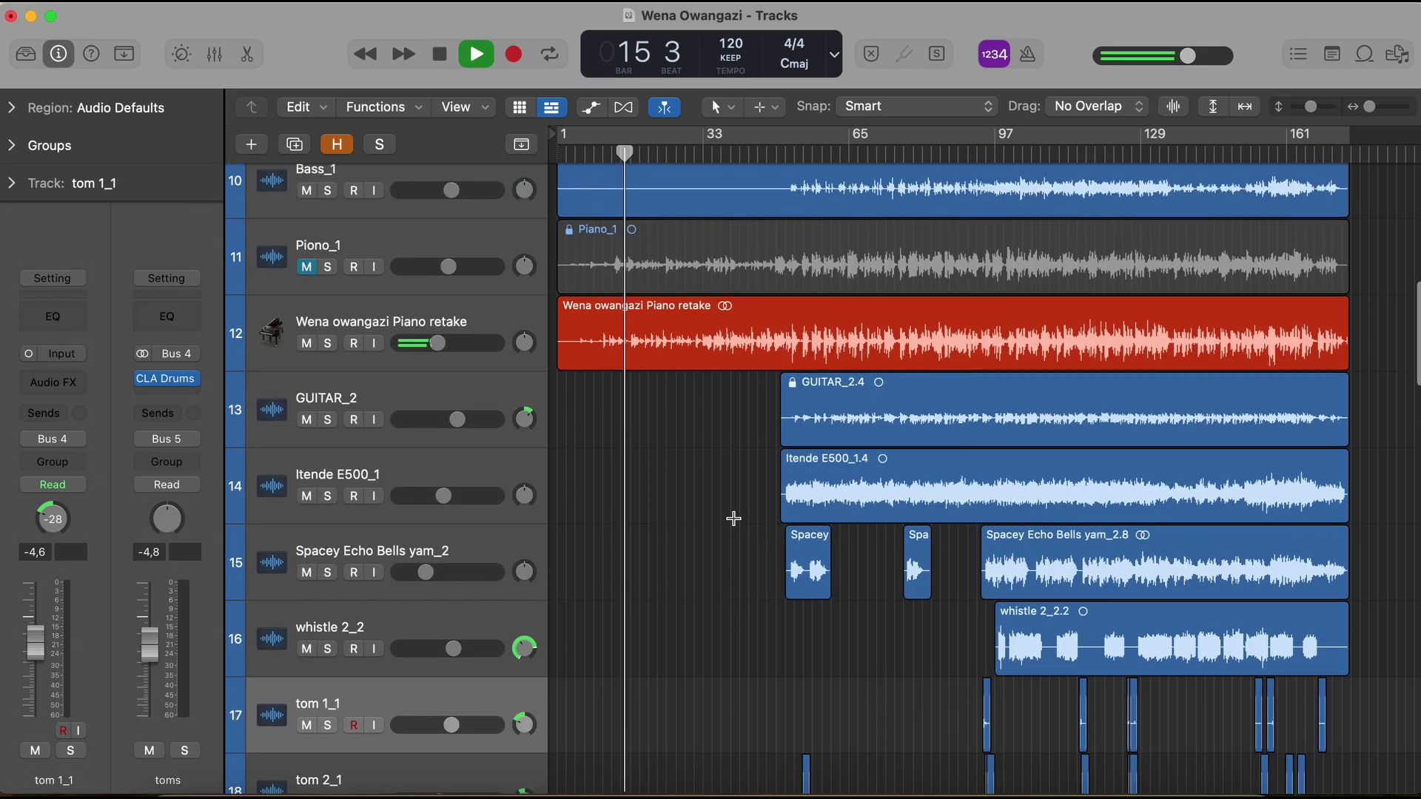
scroll(733, 518, "up", 3)
scroll(733, 519, "up", 1)
scroll(733, 518, "up", 5)
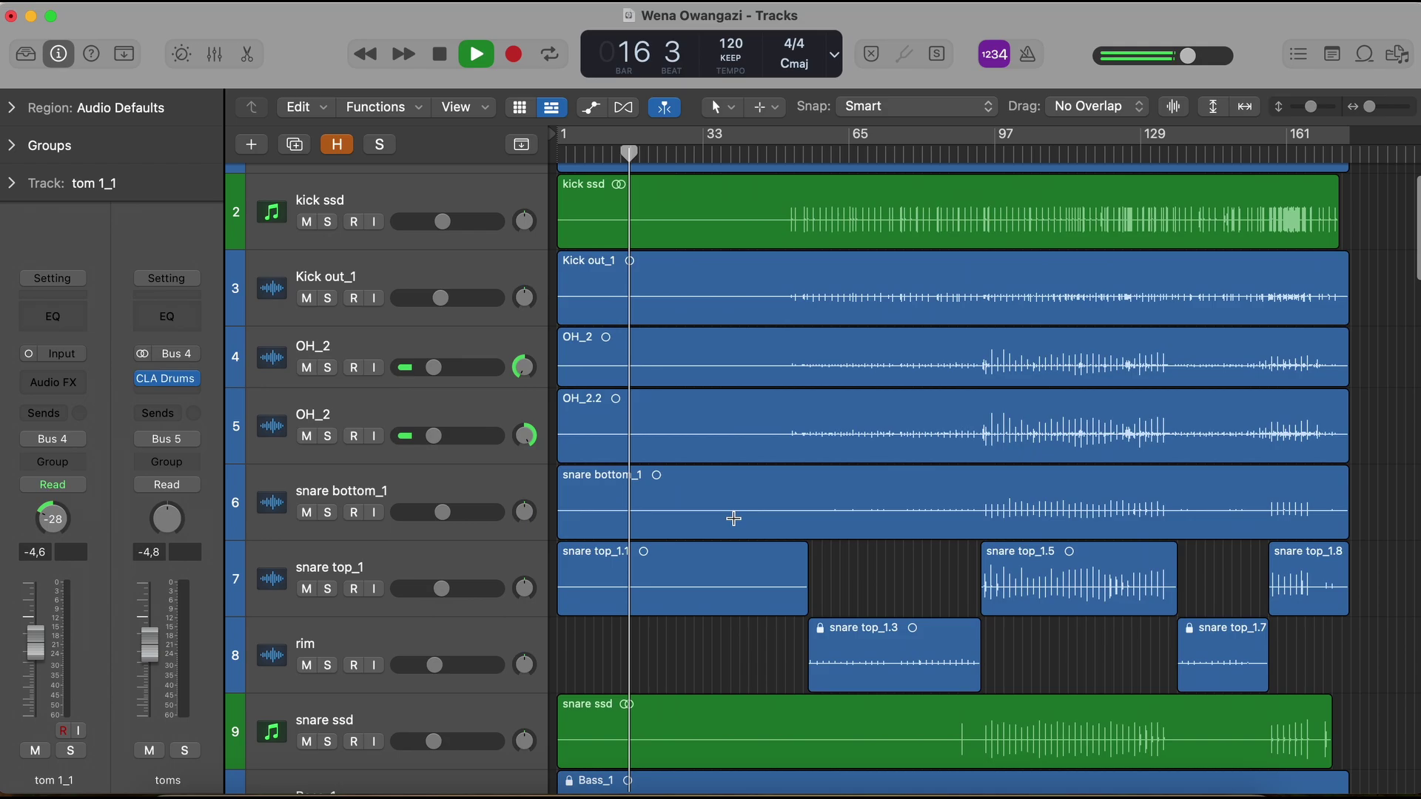
scroll(733, 518, "up", 1)
scroll(734, 518, "up", 2)
scroll(733, 519, "down", 15)
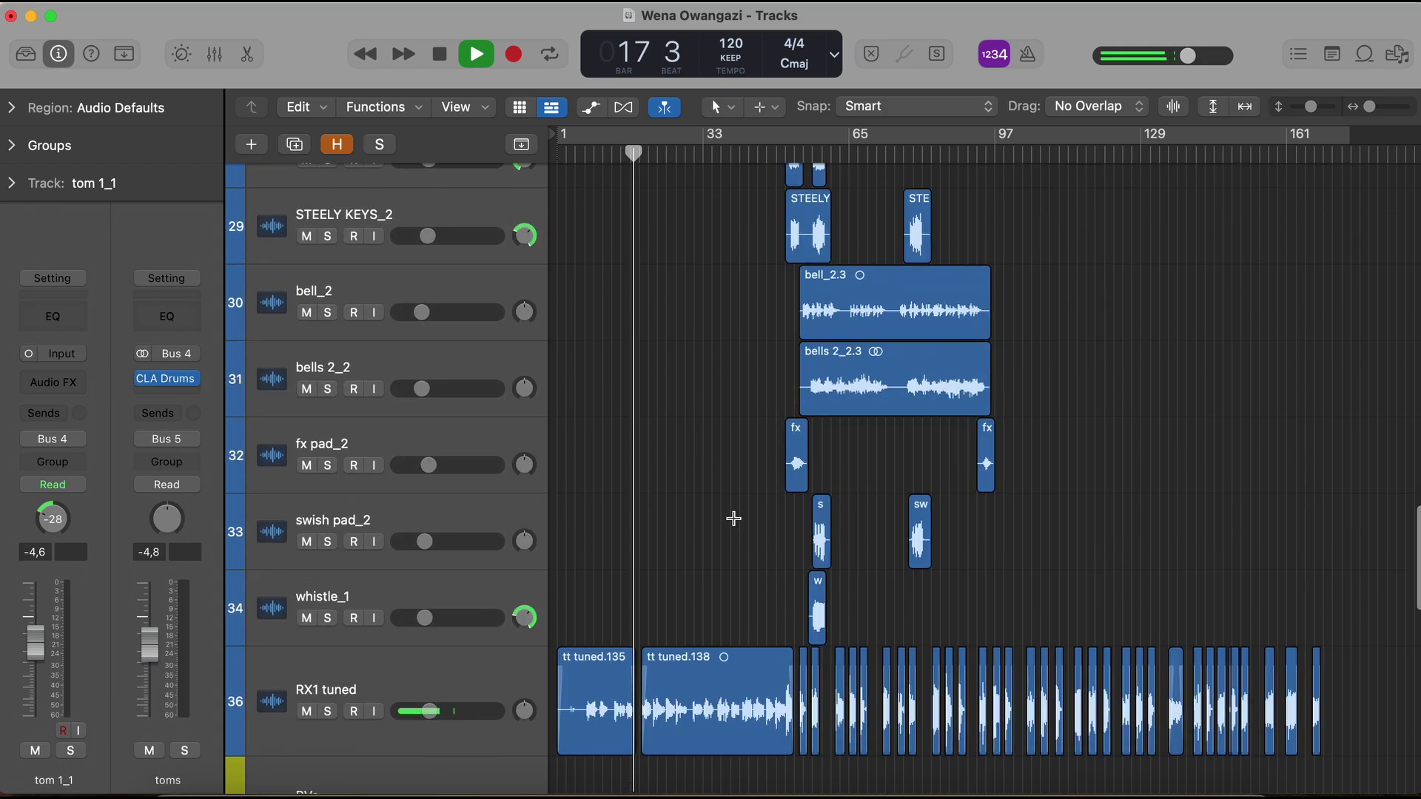
scroll(733, 518, "down", 3)
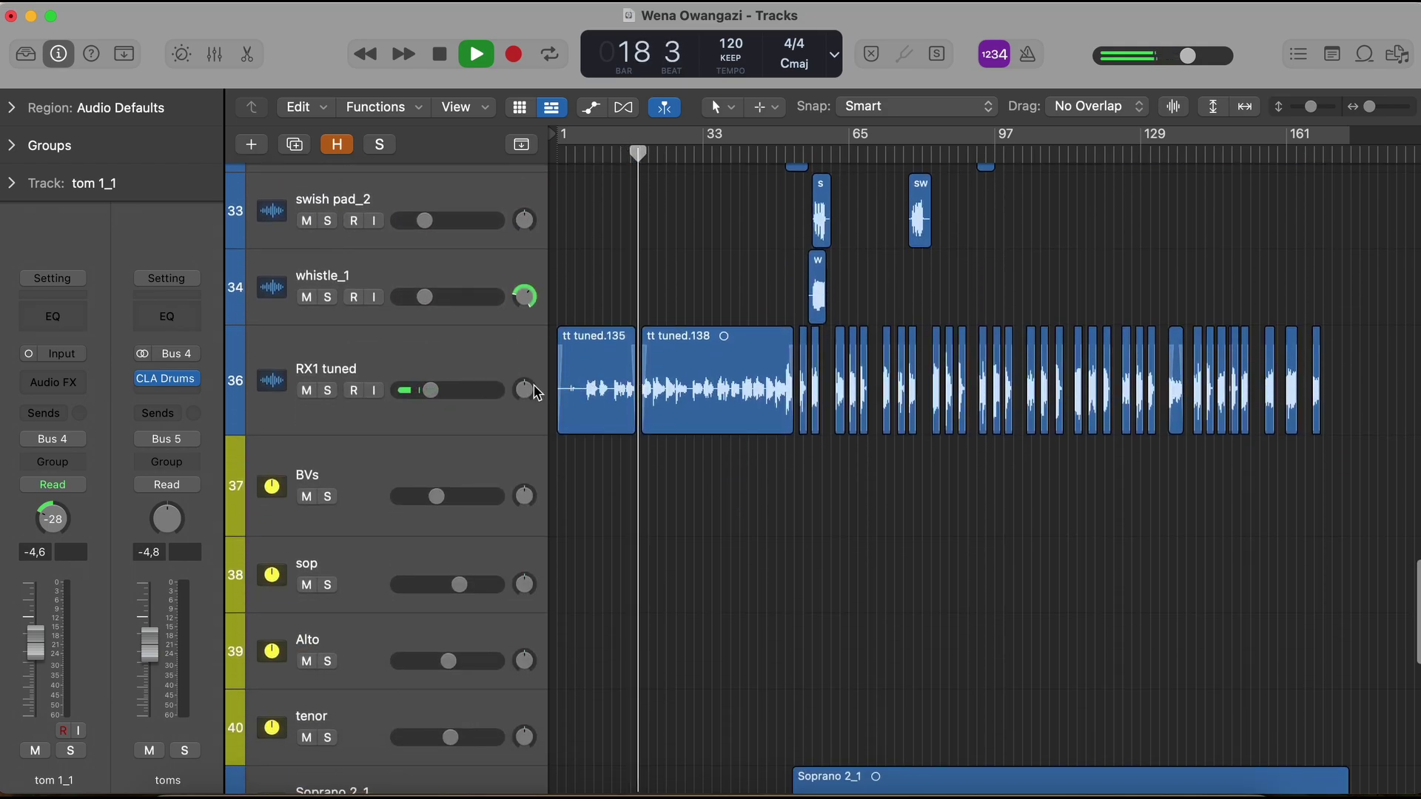
scroll(733, 332, "up", 12)
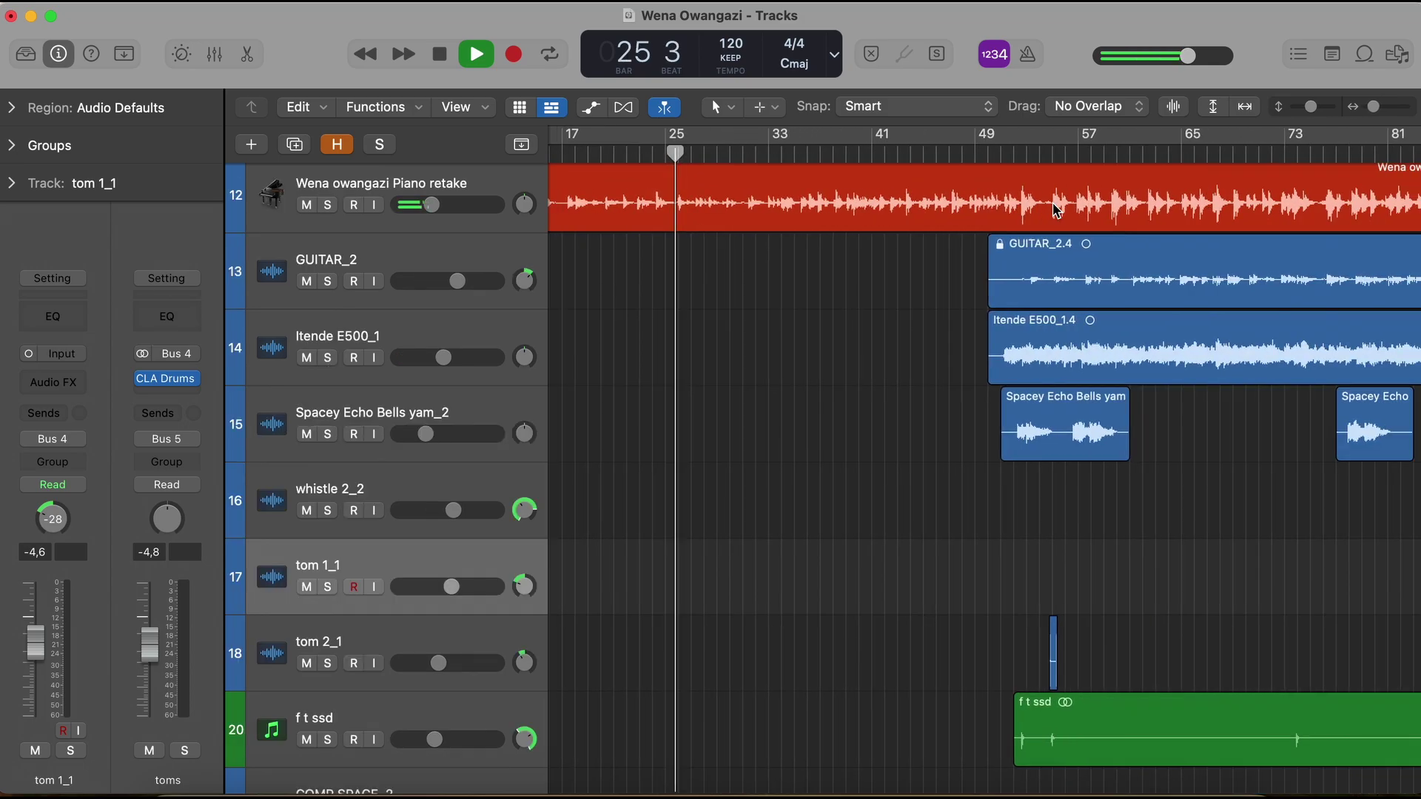
scroll(1053, 209, "right", 3)
scroll(1054, 210, "right", 5)
scroll(999, 334, "right", 3)
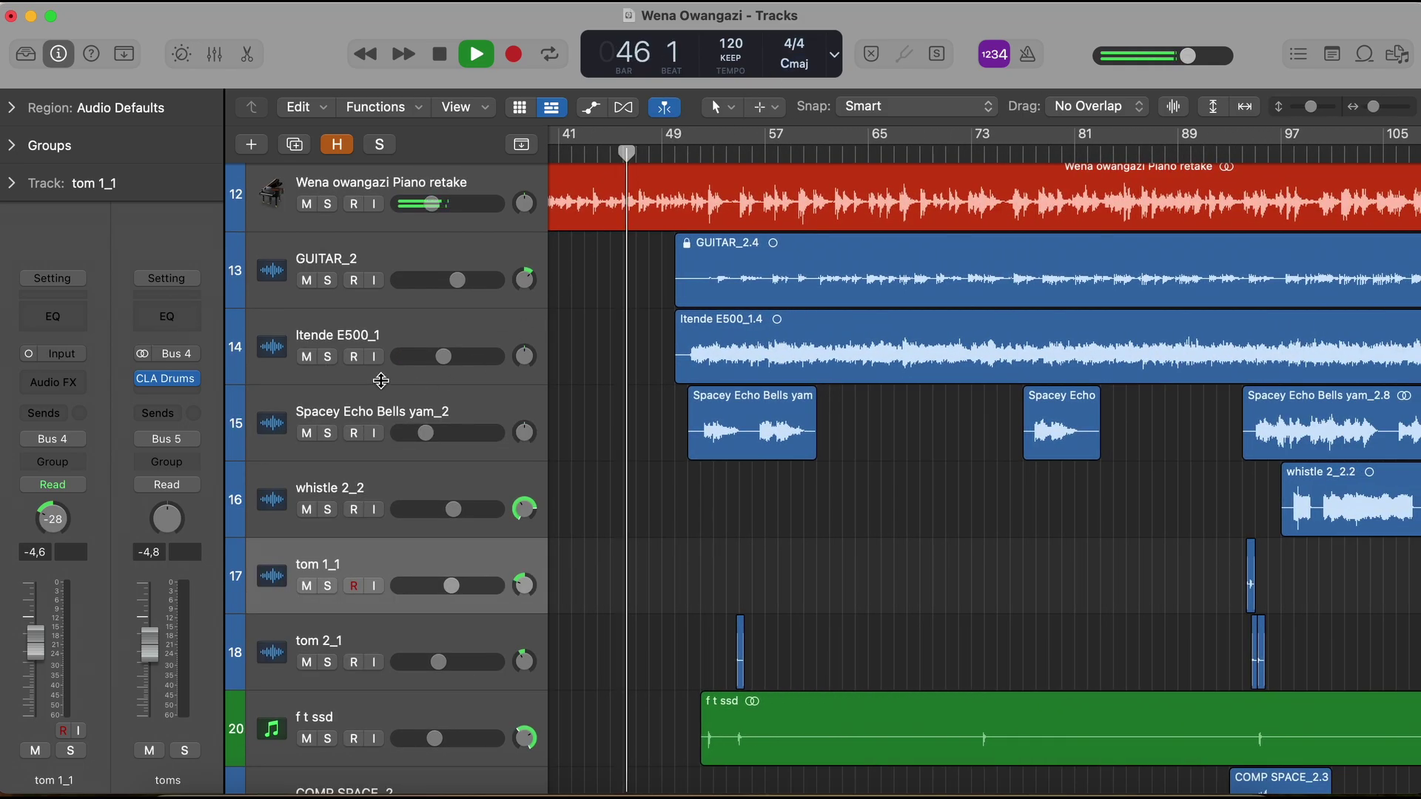
scroll(785, 524, "down", 5)
scroll(754, 510, "up", 4)
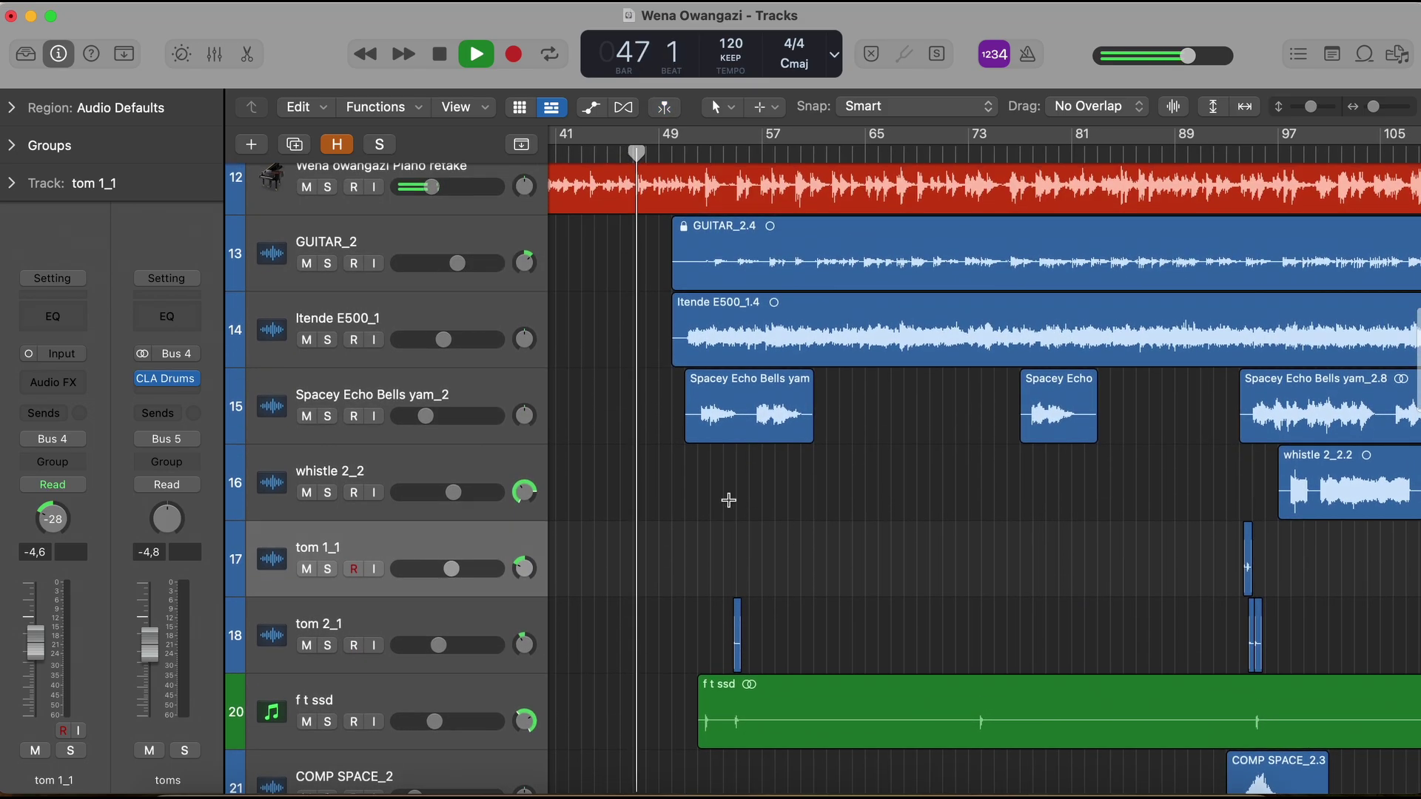
Step: Solo GUITAR_2, Itende E500_1 and Spacey Echo Bells yam_2 together
left_click(327, 263)
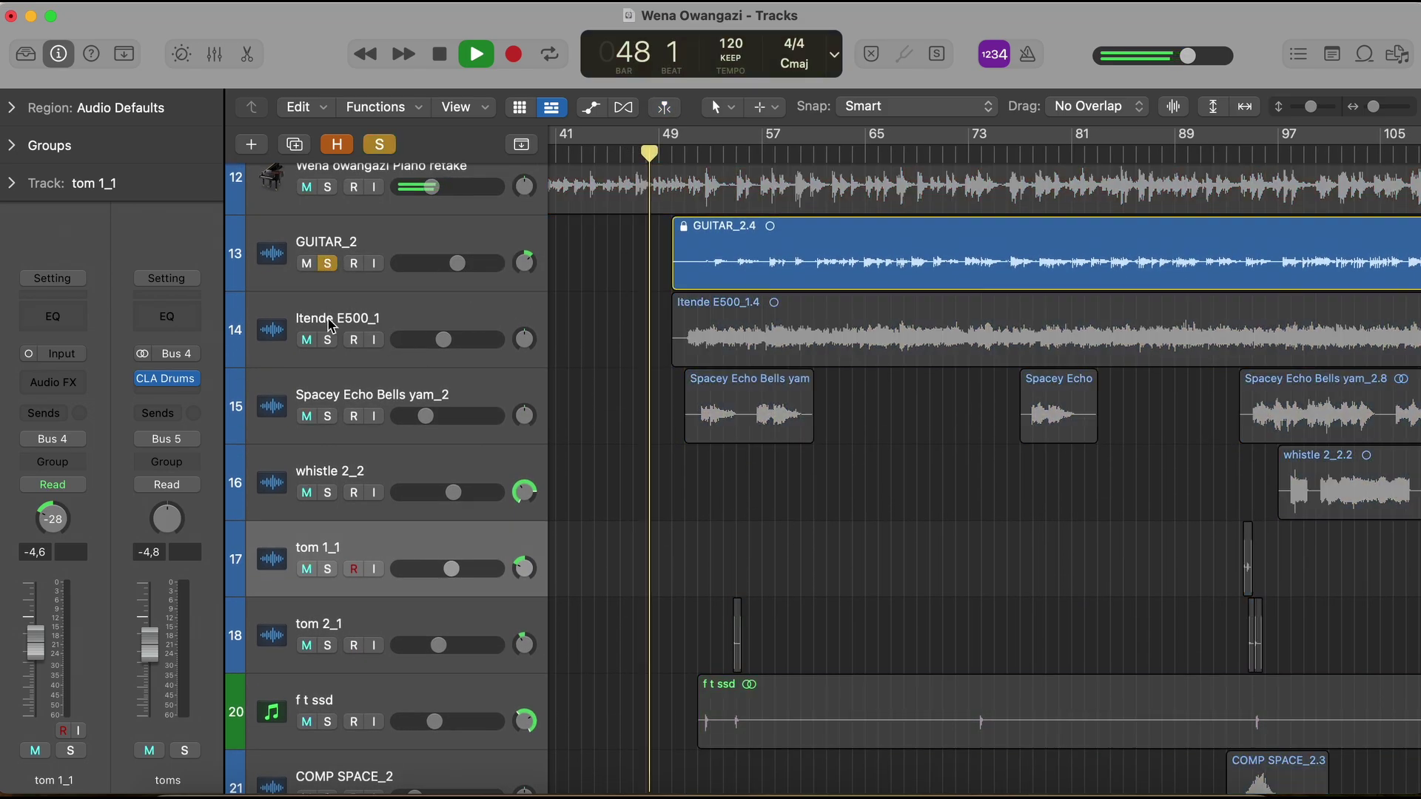
left_click(326, 341)
left_click(326, 416)
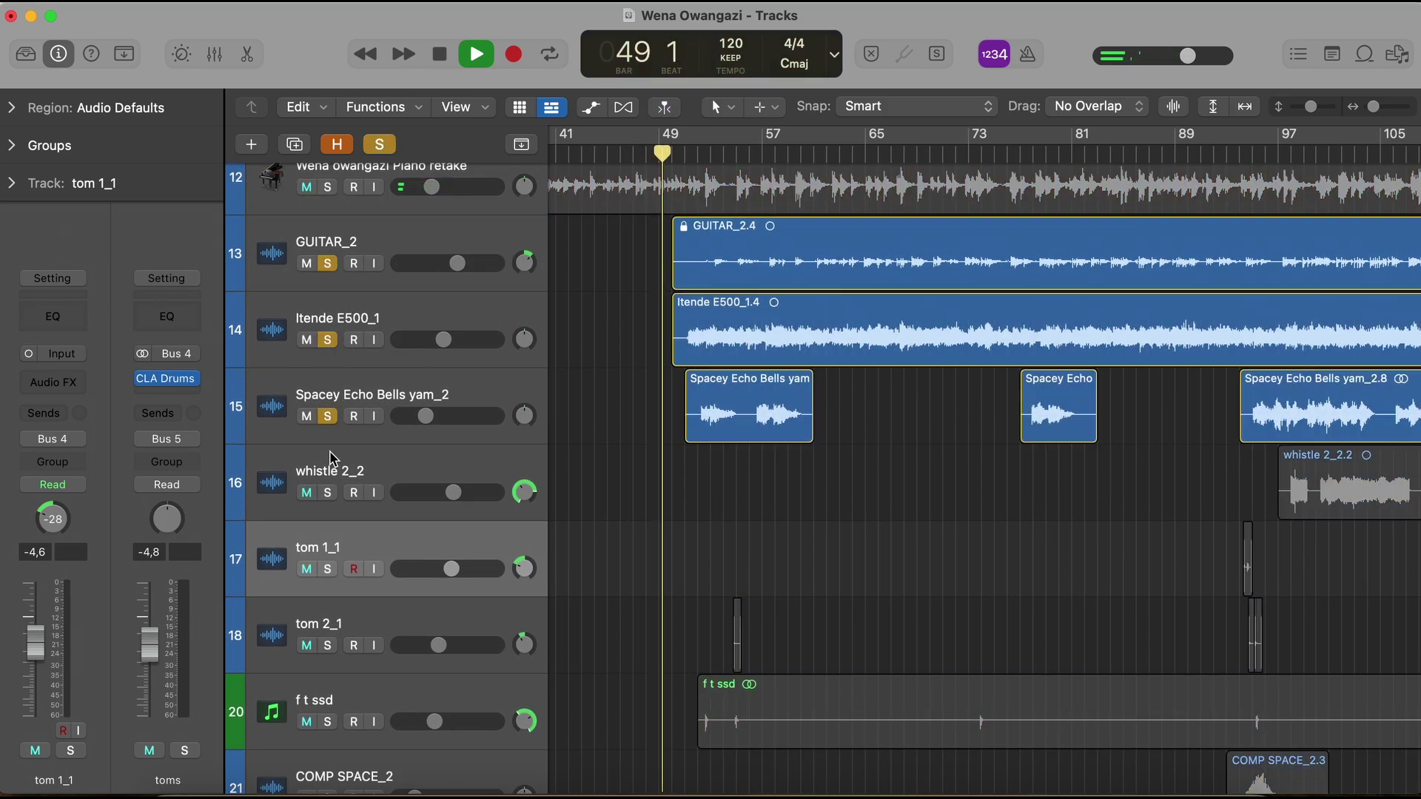
scroll(341, 520, "down", 5)
scroll(347, 578, "down", 8)
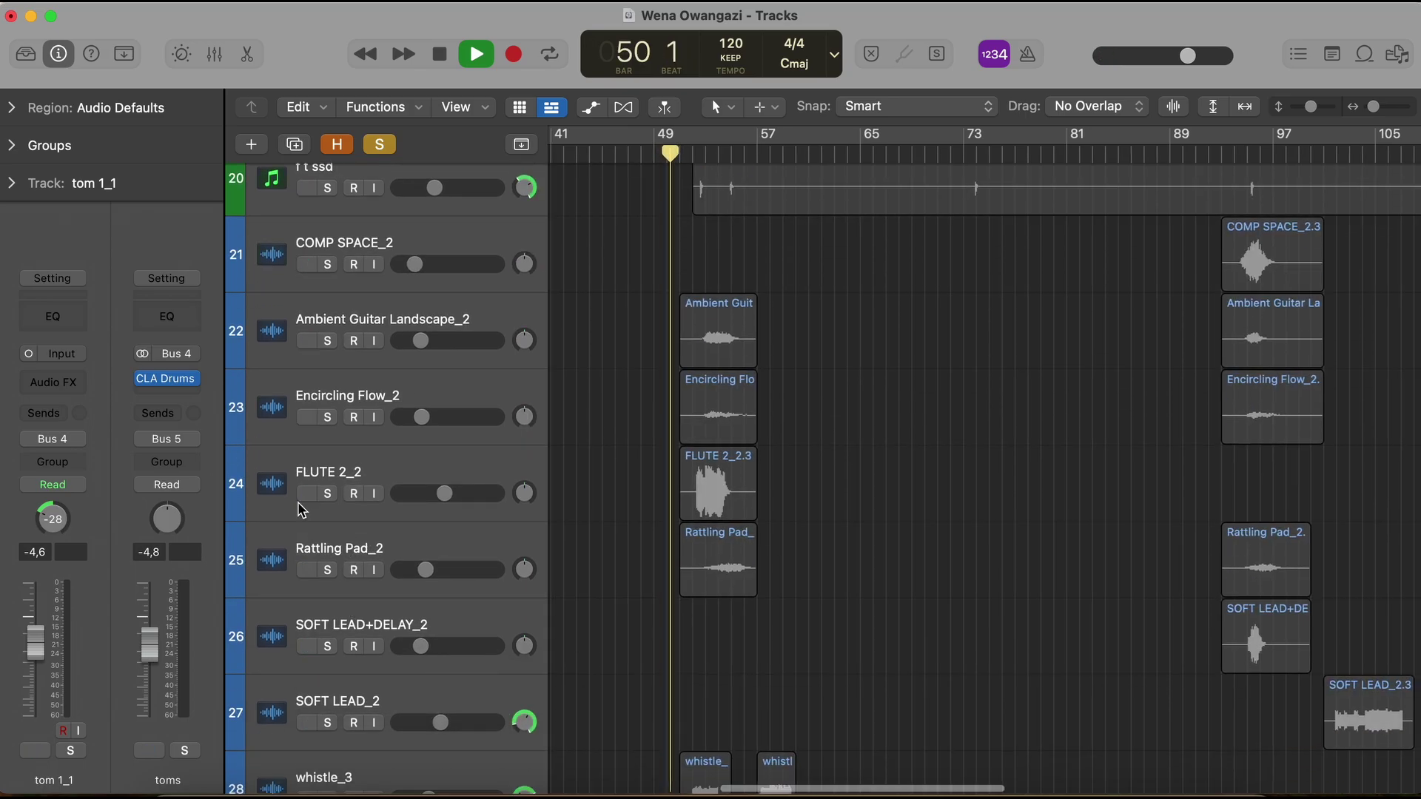
Step: Also solo Ambient Guitar Landscape_2 through Rattling Pad_2, STEELY KEYS_2 and whistle_3
key("space")
left_click(352, 340)
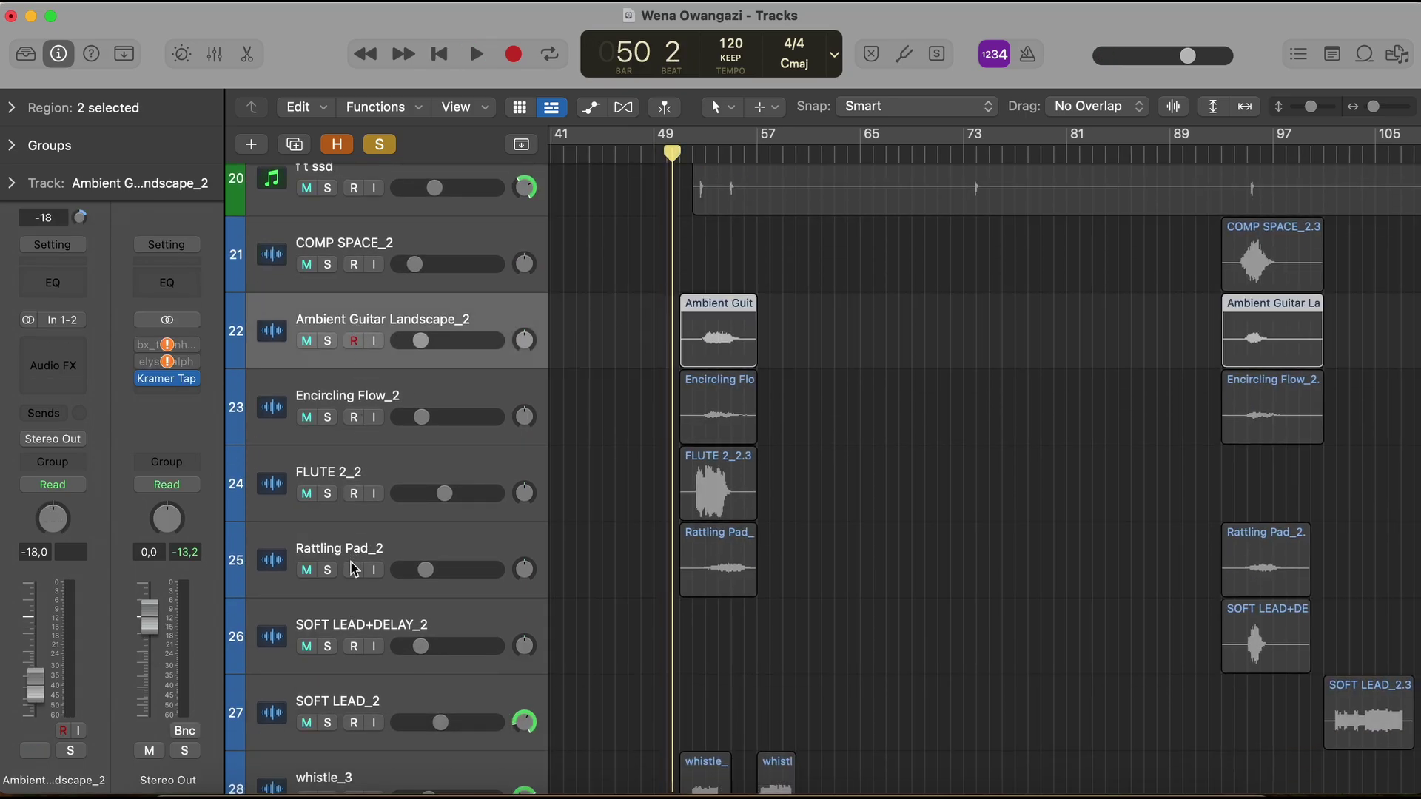
left_click(356, 535, "shift")
left_click(326, 569)
key("space")
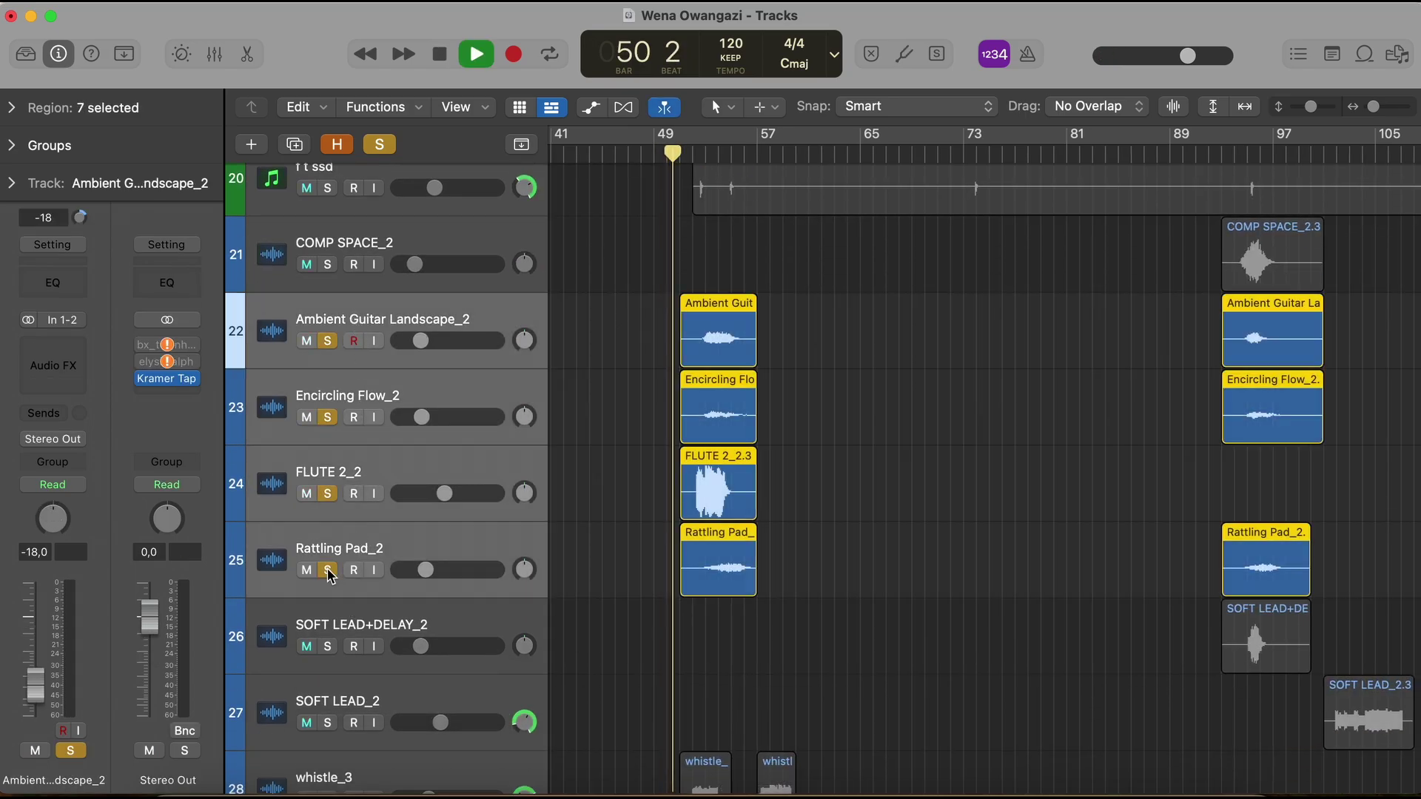
scroll(898, 399, "up", 2)
scroll(897, 400, "up", 2)
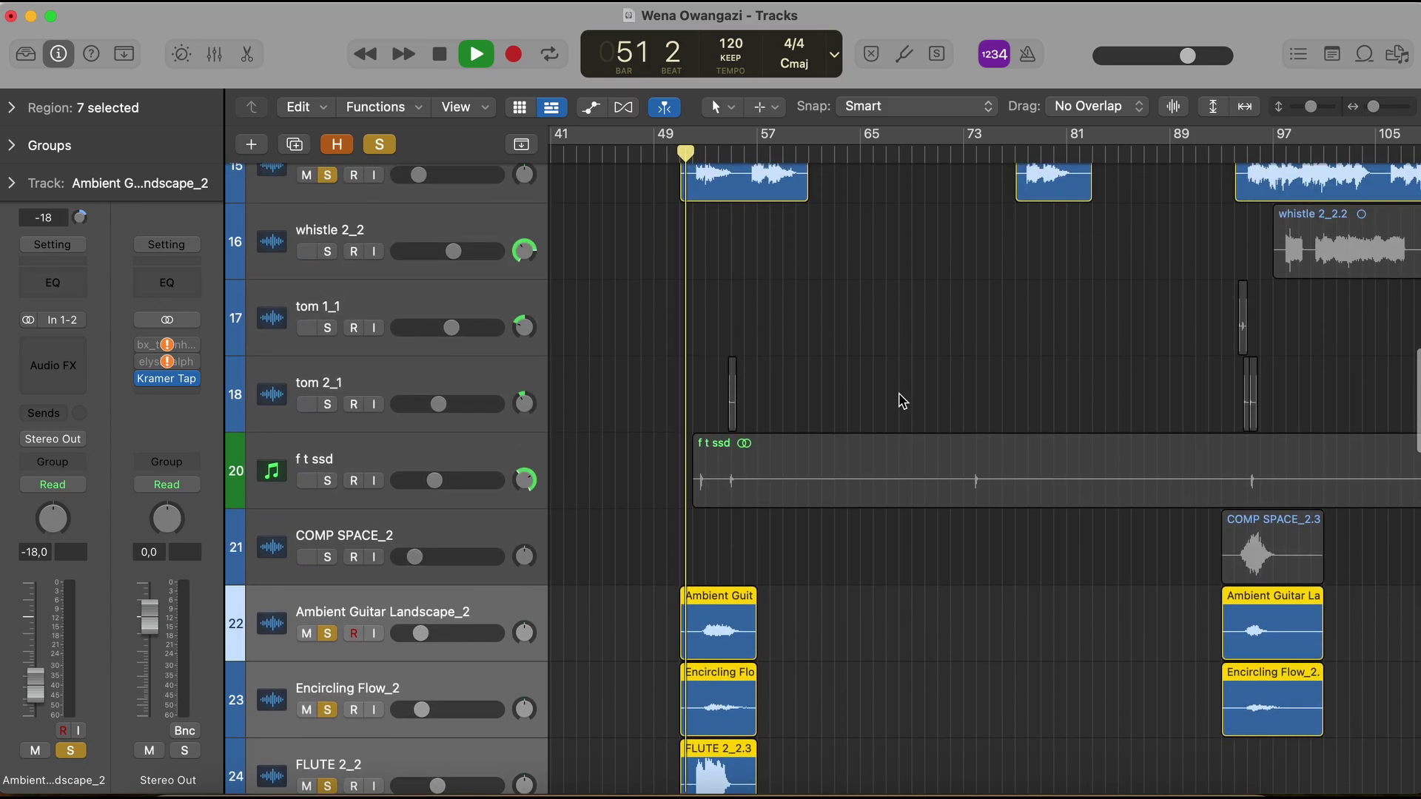
scroll(897, 400, "down", 10)
left_click(327, 381)
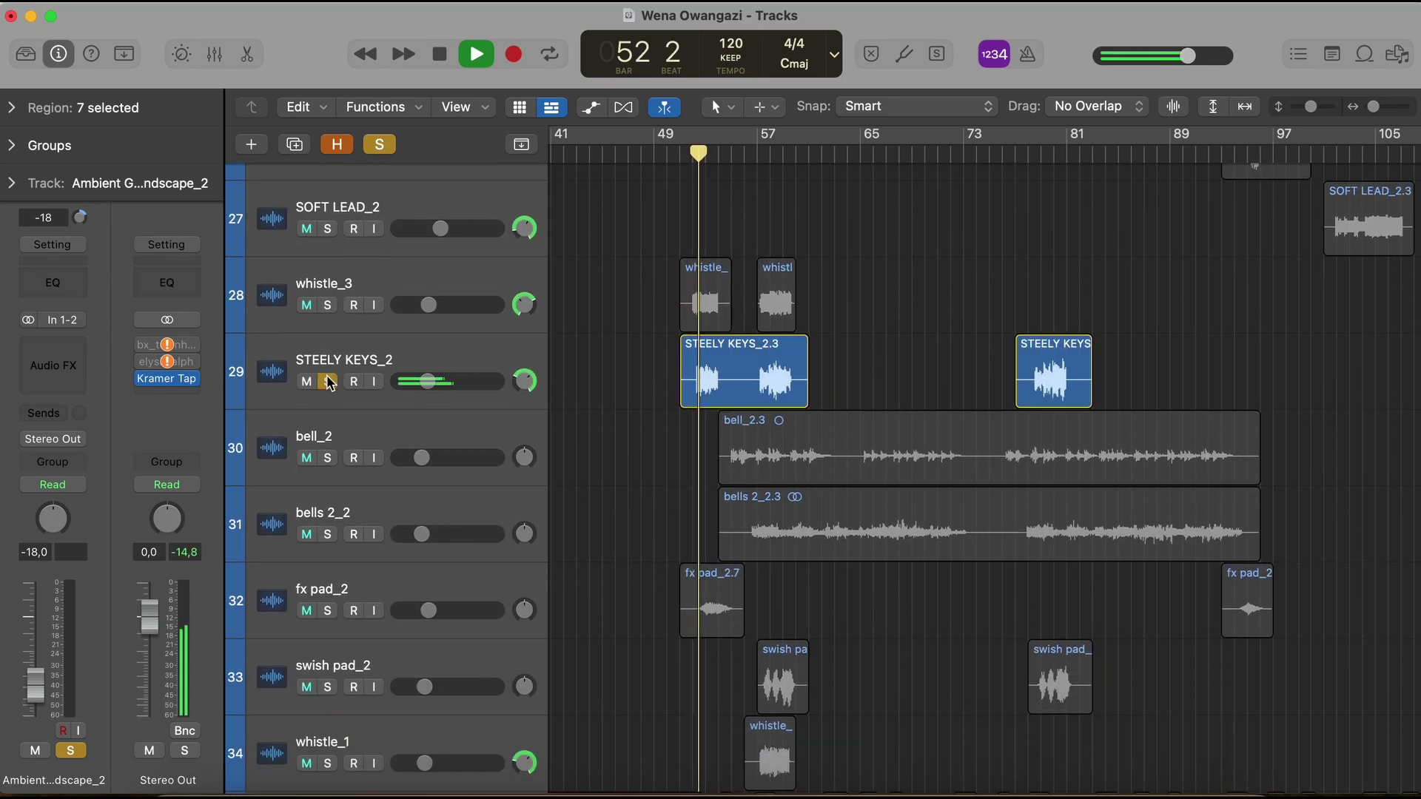
left_click(327, 304)
scroll(662, 176, "up", 5)
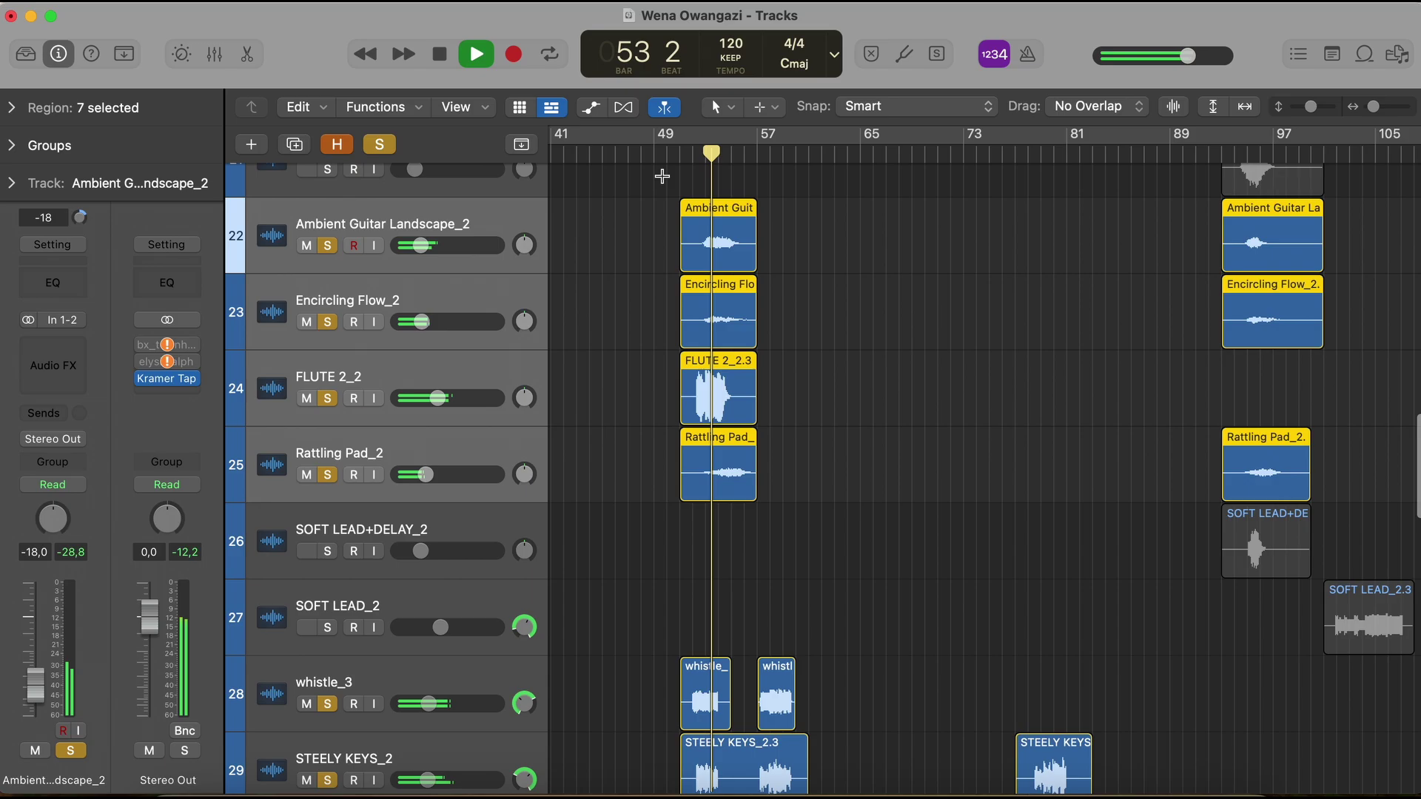
scroll(662, 176, "up", 8)
scroll(663, 176, "up", 1)
scroll(662, 176, "up", 3)
scroll(661, 176, "up", 1)
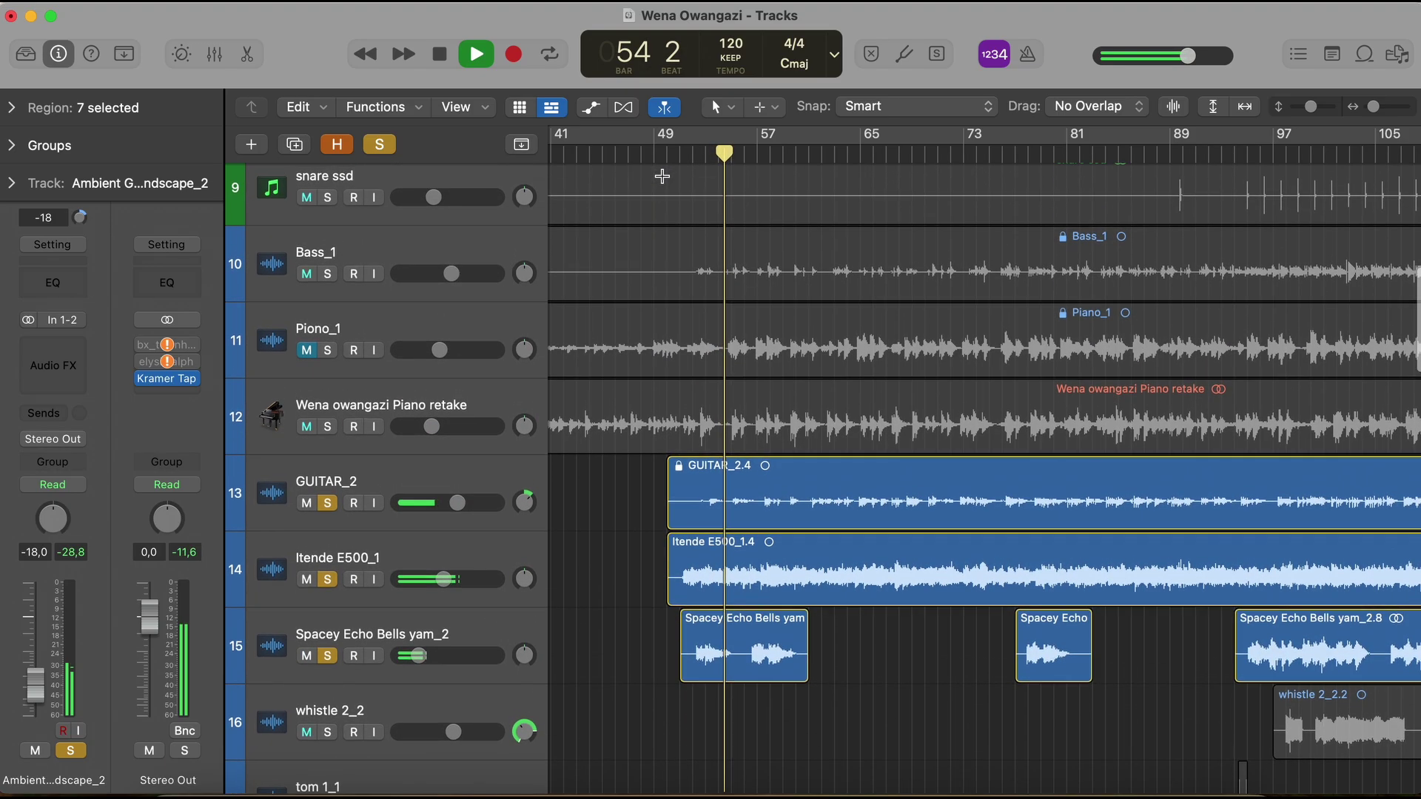
scroll(662, 175, "down", 1)
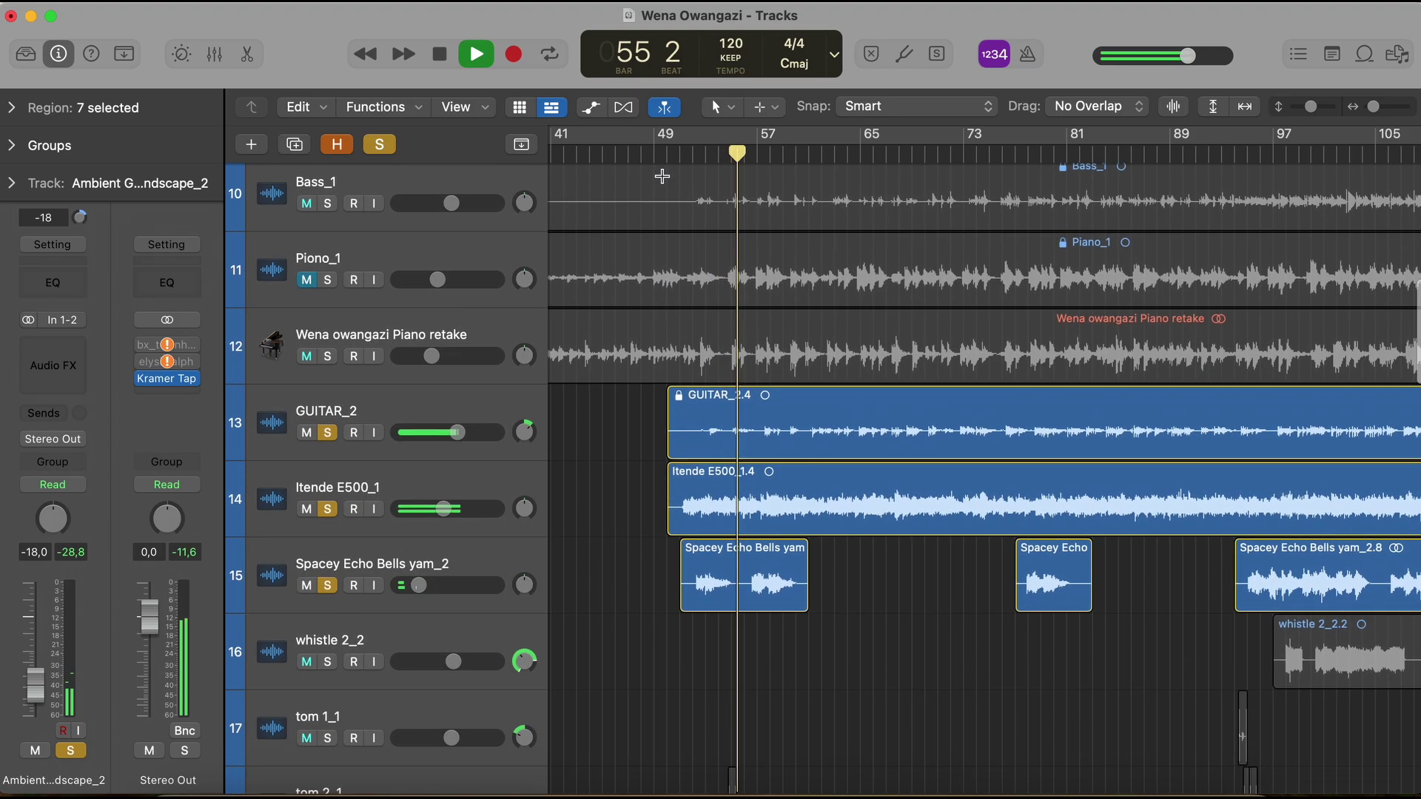
Step: Clear all solos, briefly hear Itende E500_1 alone, then solo GUITAR_2
left_click(379, 145)
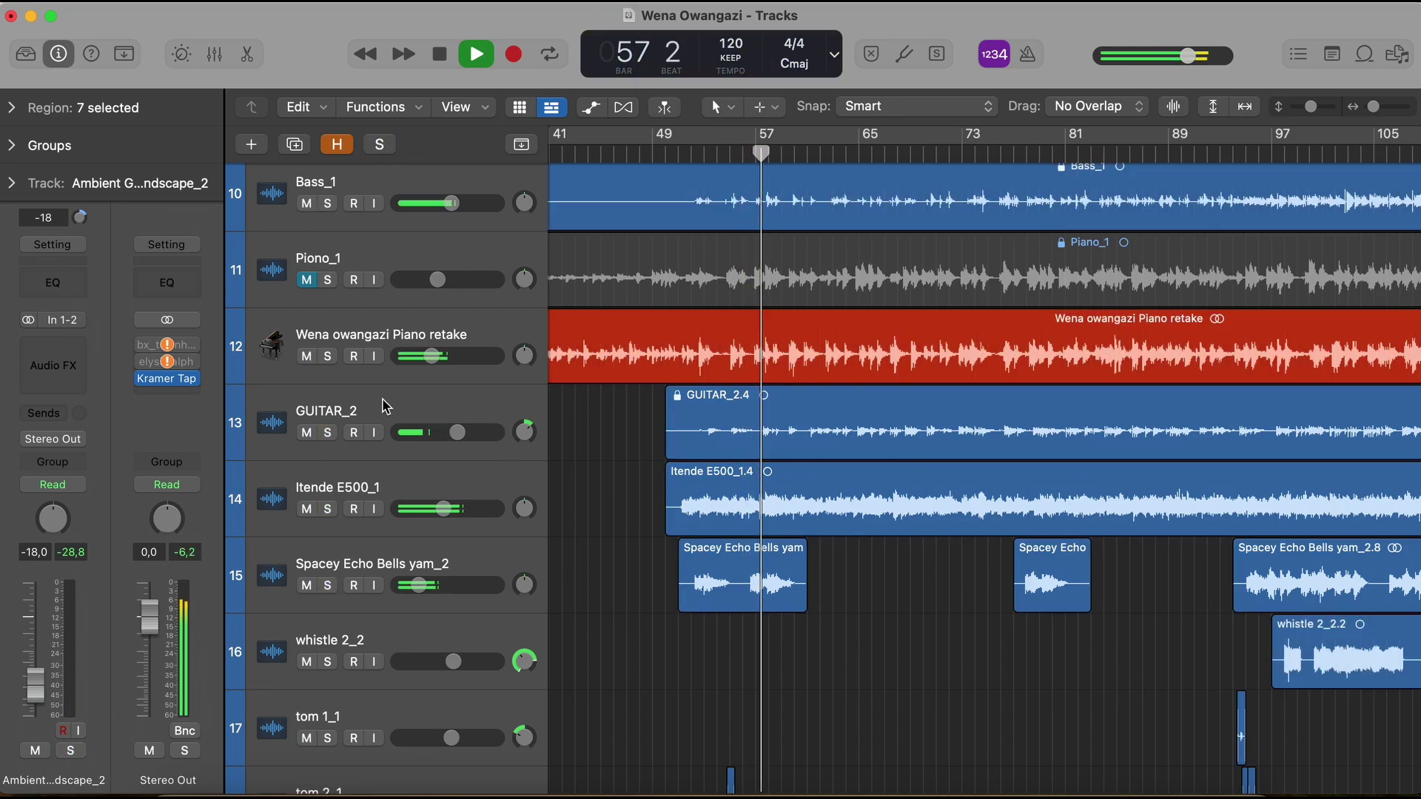
left_click(328, 509)
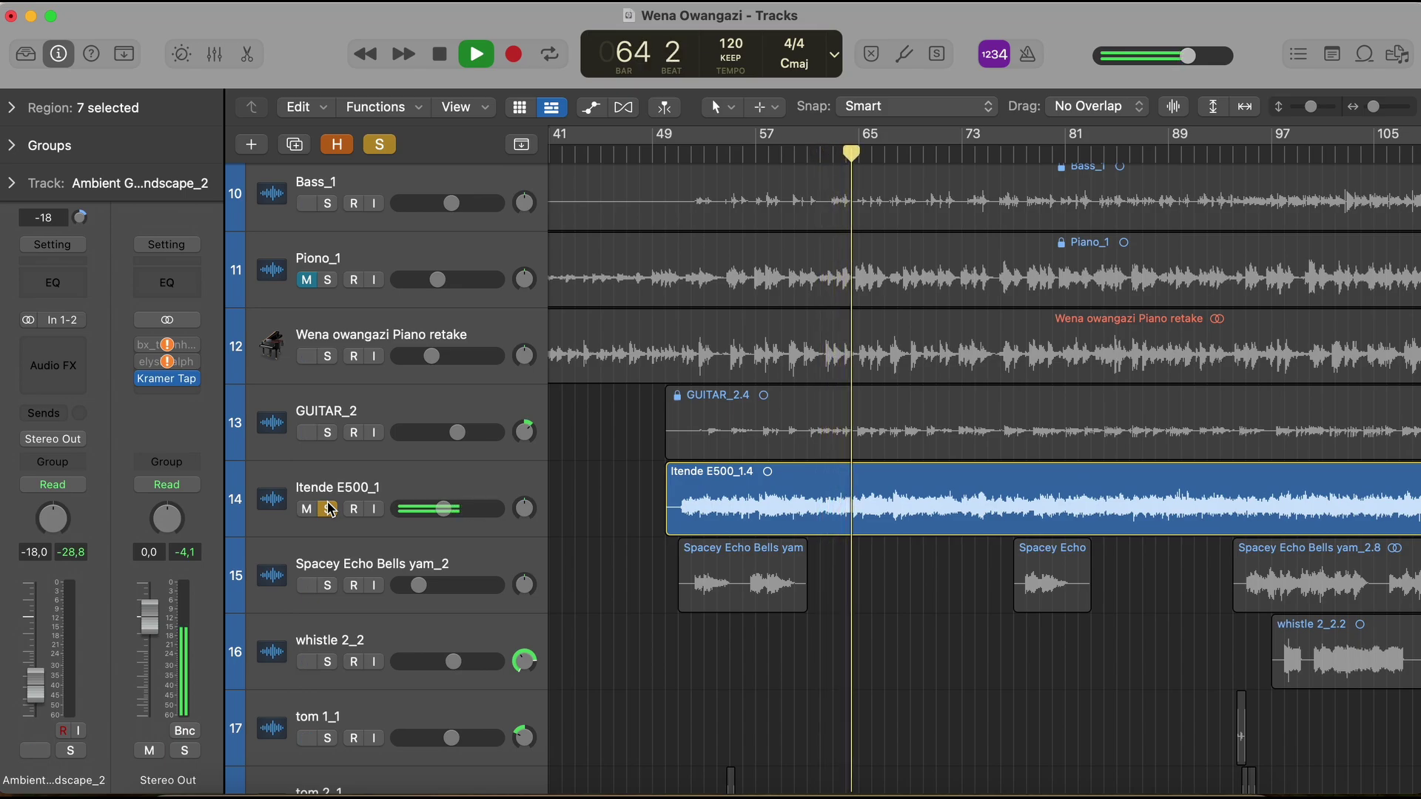
left_click(327, 509)
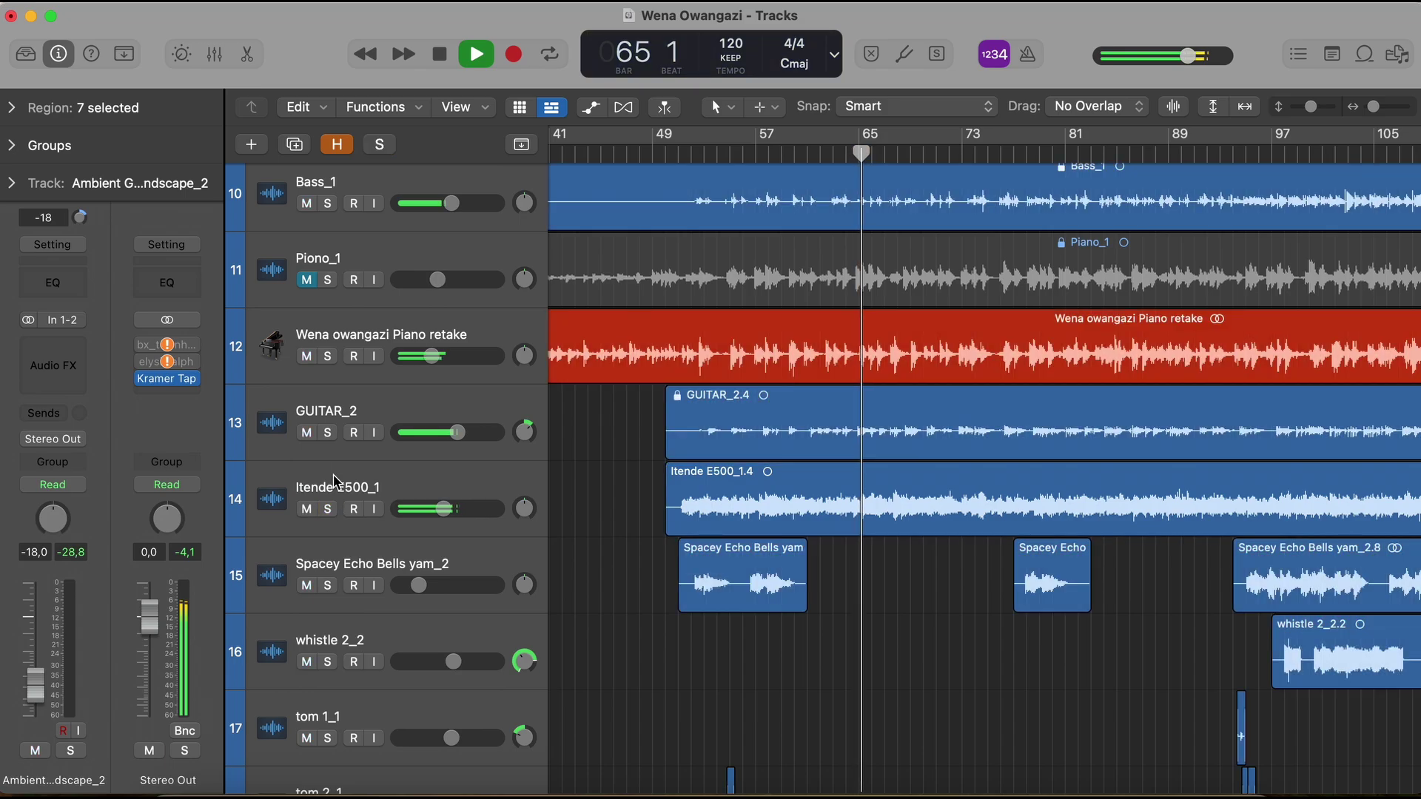
left_click(327, 432)
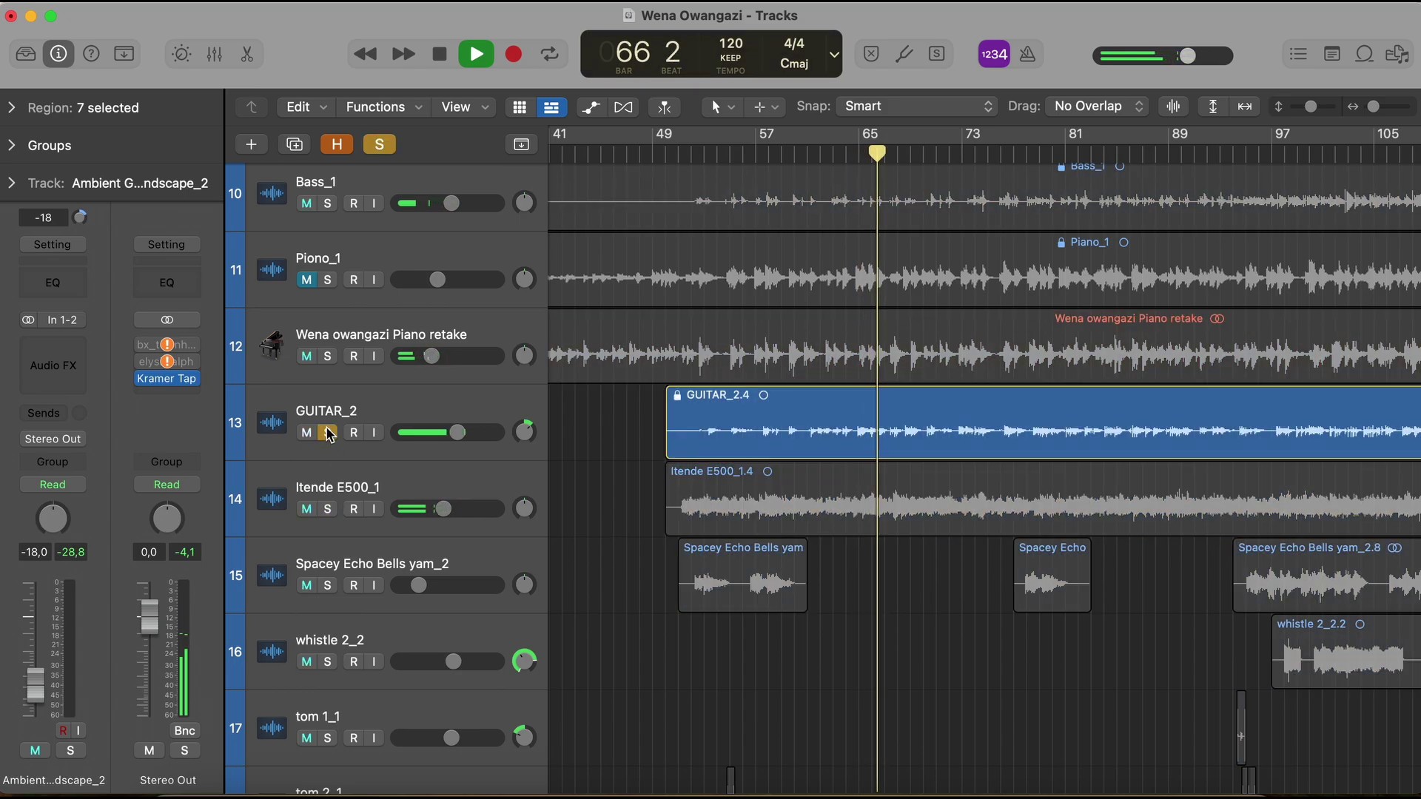
scroll(334, 516, "down", 3)
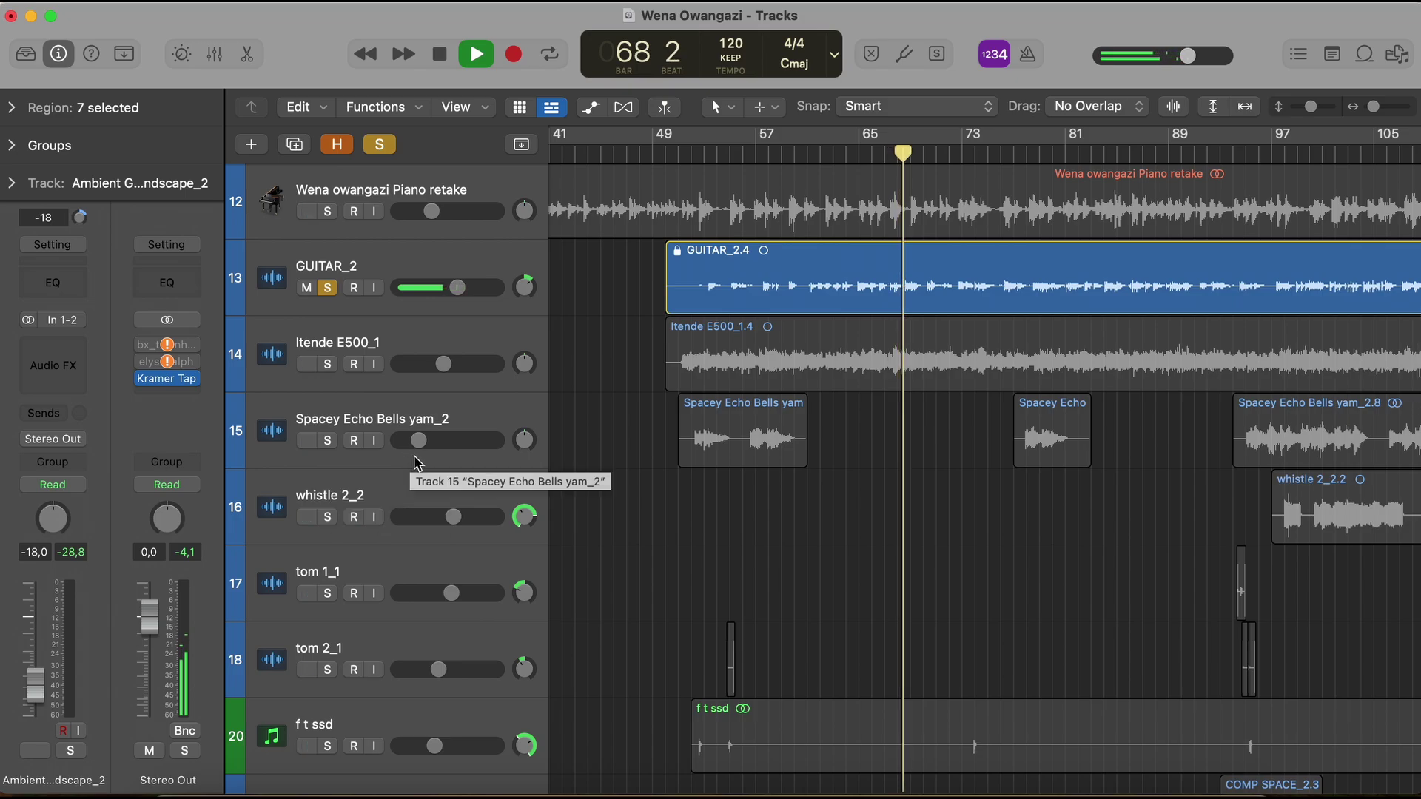
scroll(422, 564, "down", 5)
scroll(421, 564, "down", 1)
scroll(422, 564, "down", 5)
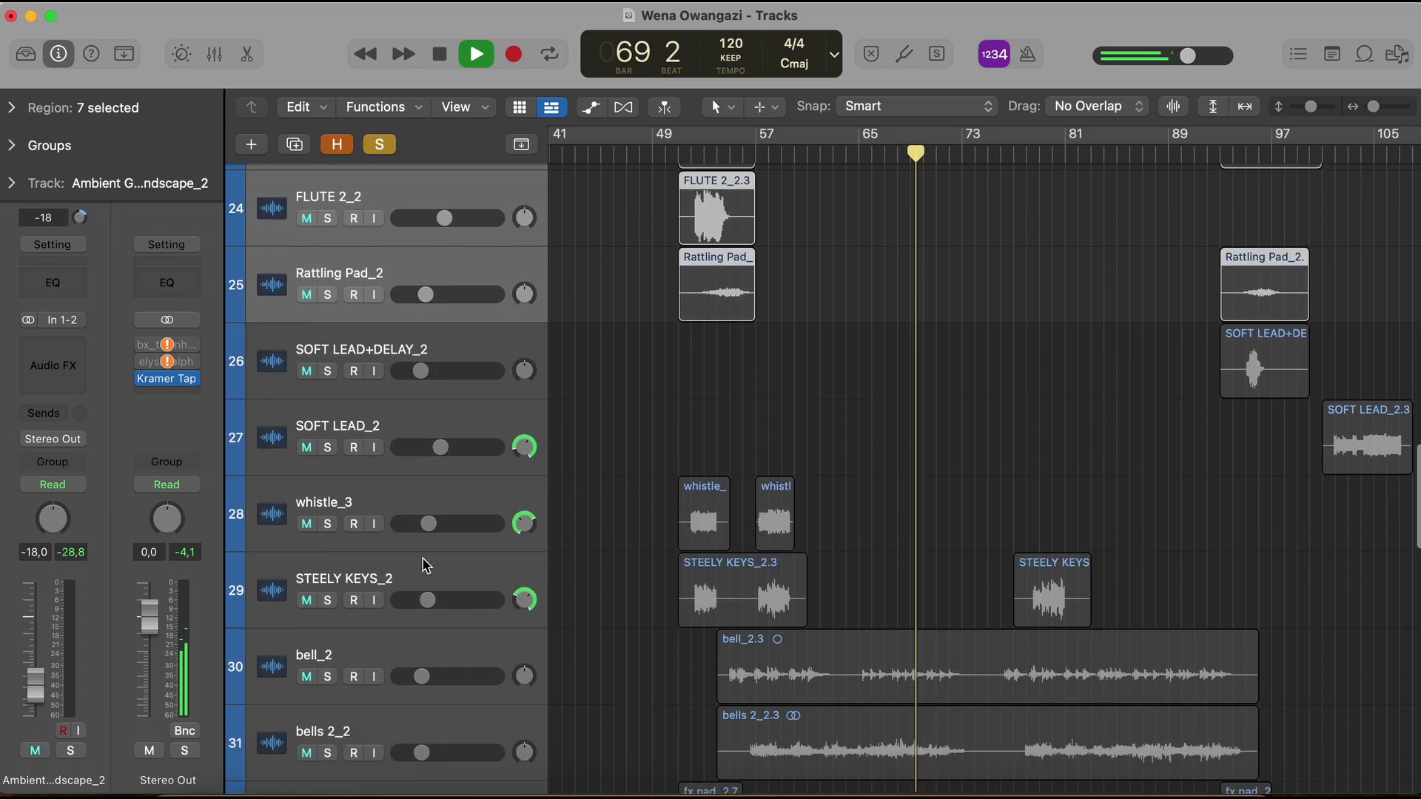
scroll(422, 564, "down", 1)
scroll(424, 564, "down", 1)
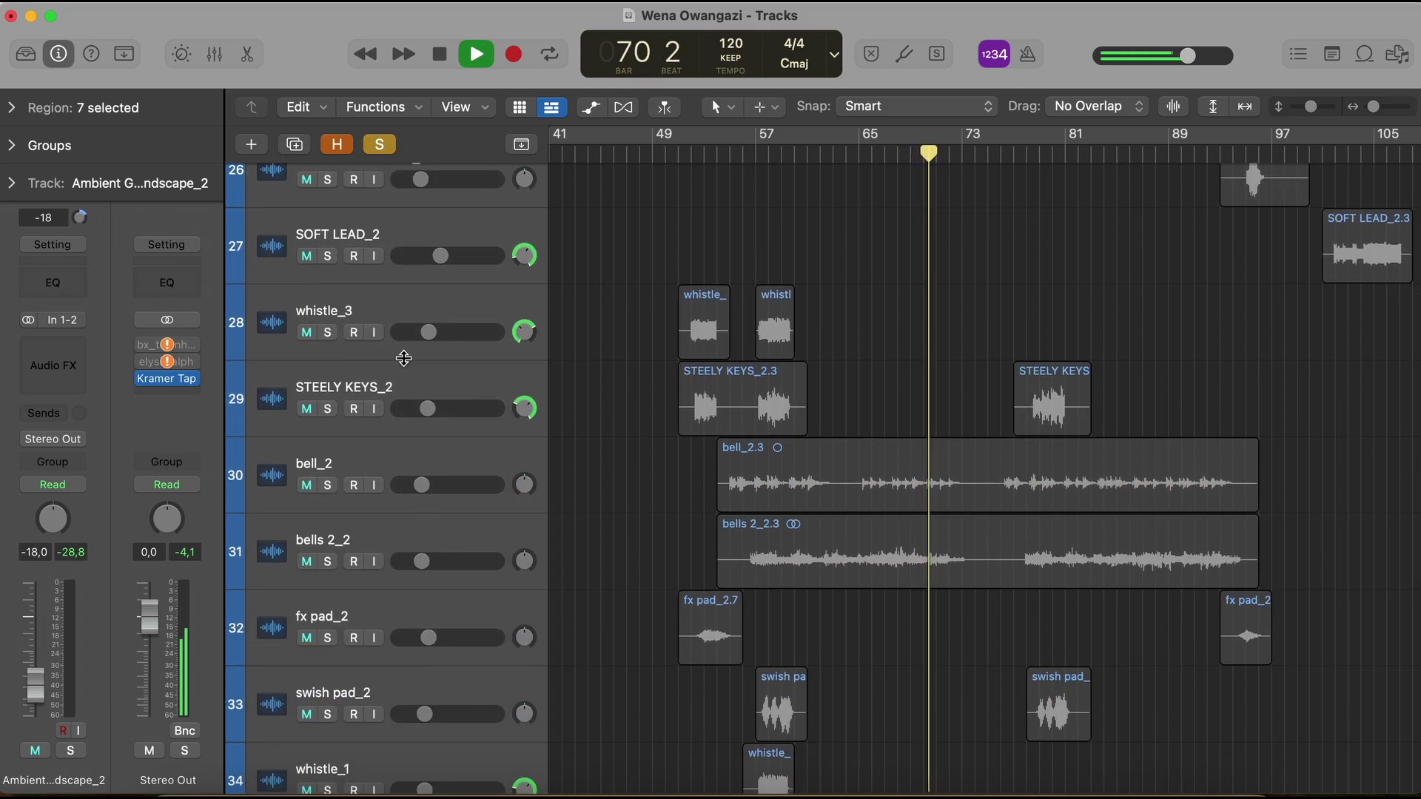
Step: Solo bell_2, jump playback to bar 76, and add bells 2_2 and swish pad_2
left_click(327, 484)
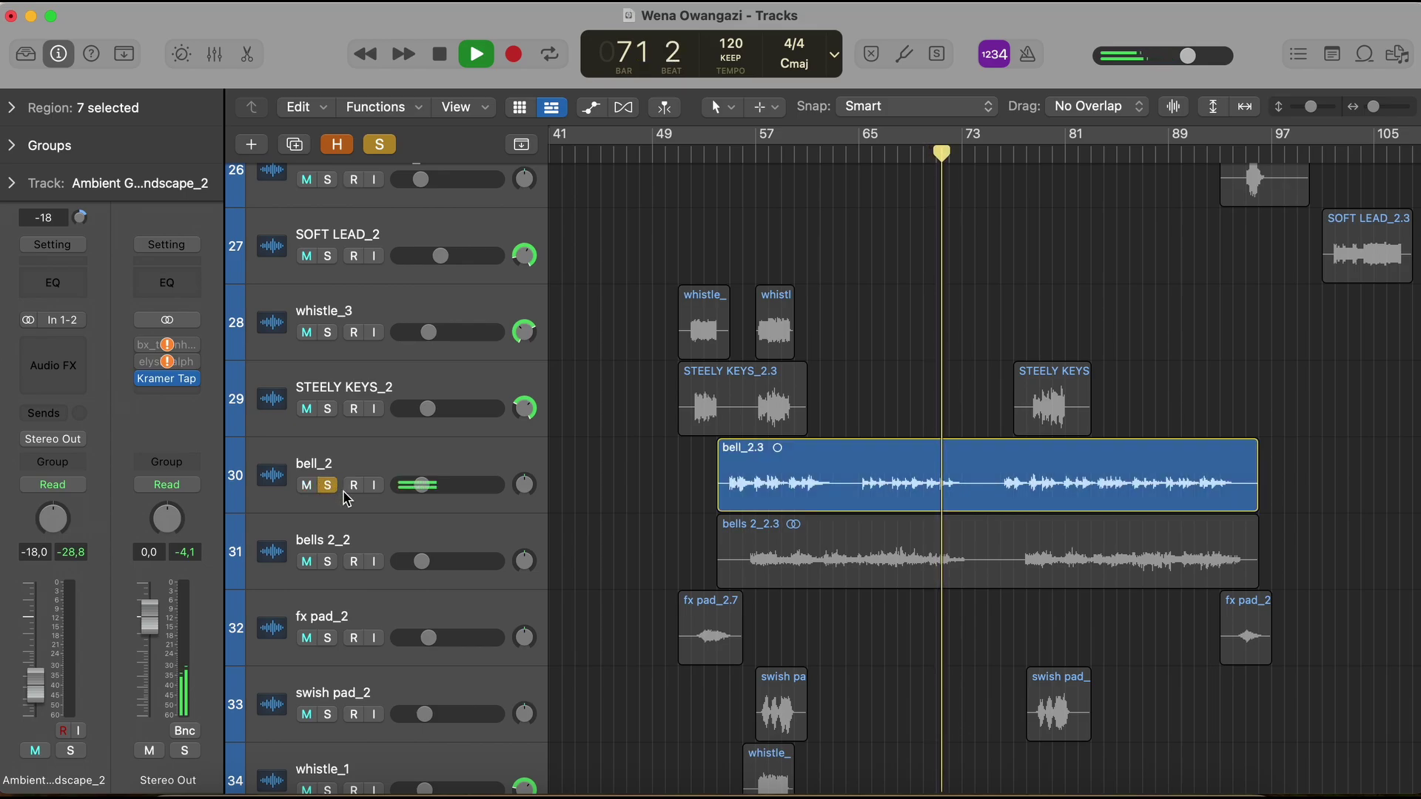
left_click(1000, 155)
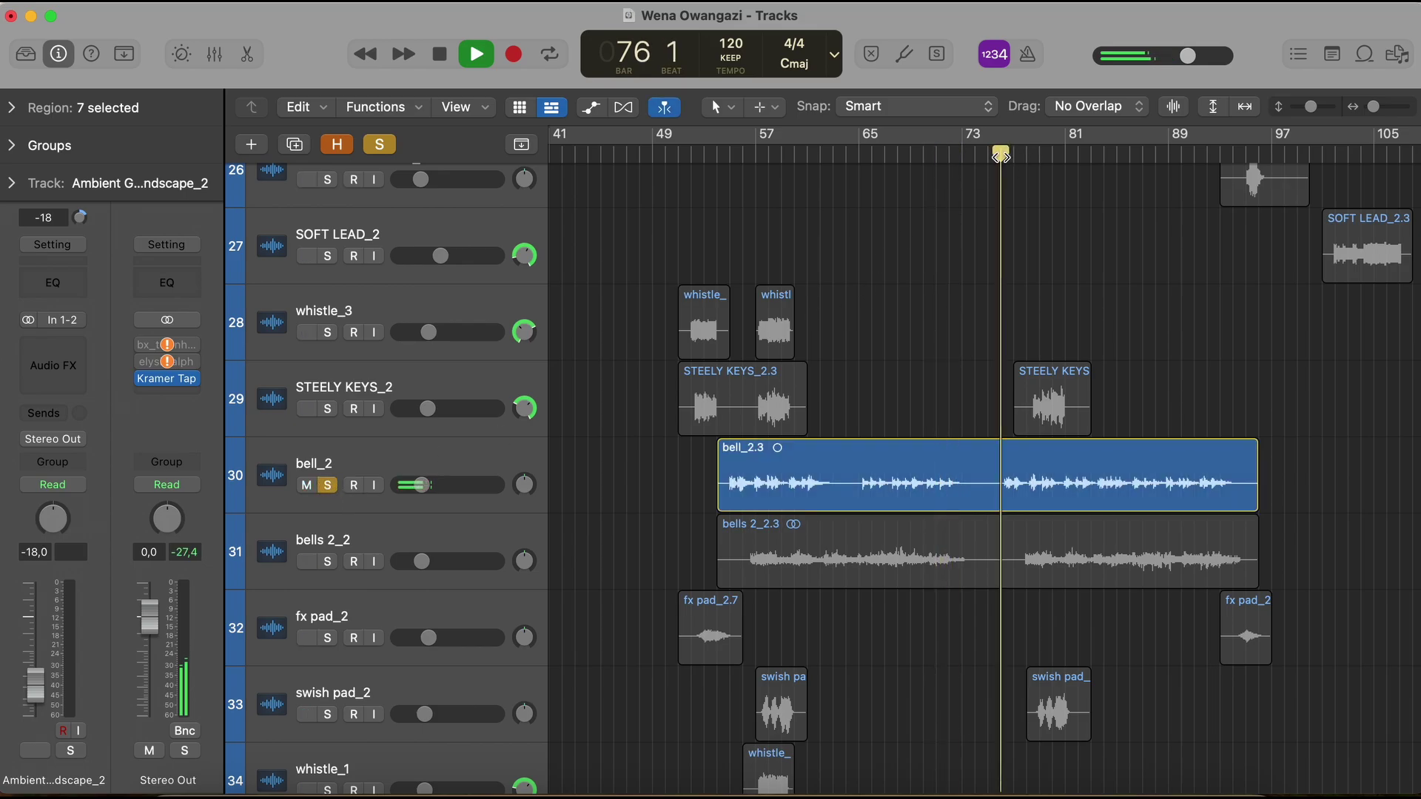
left_click(328, 560)
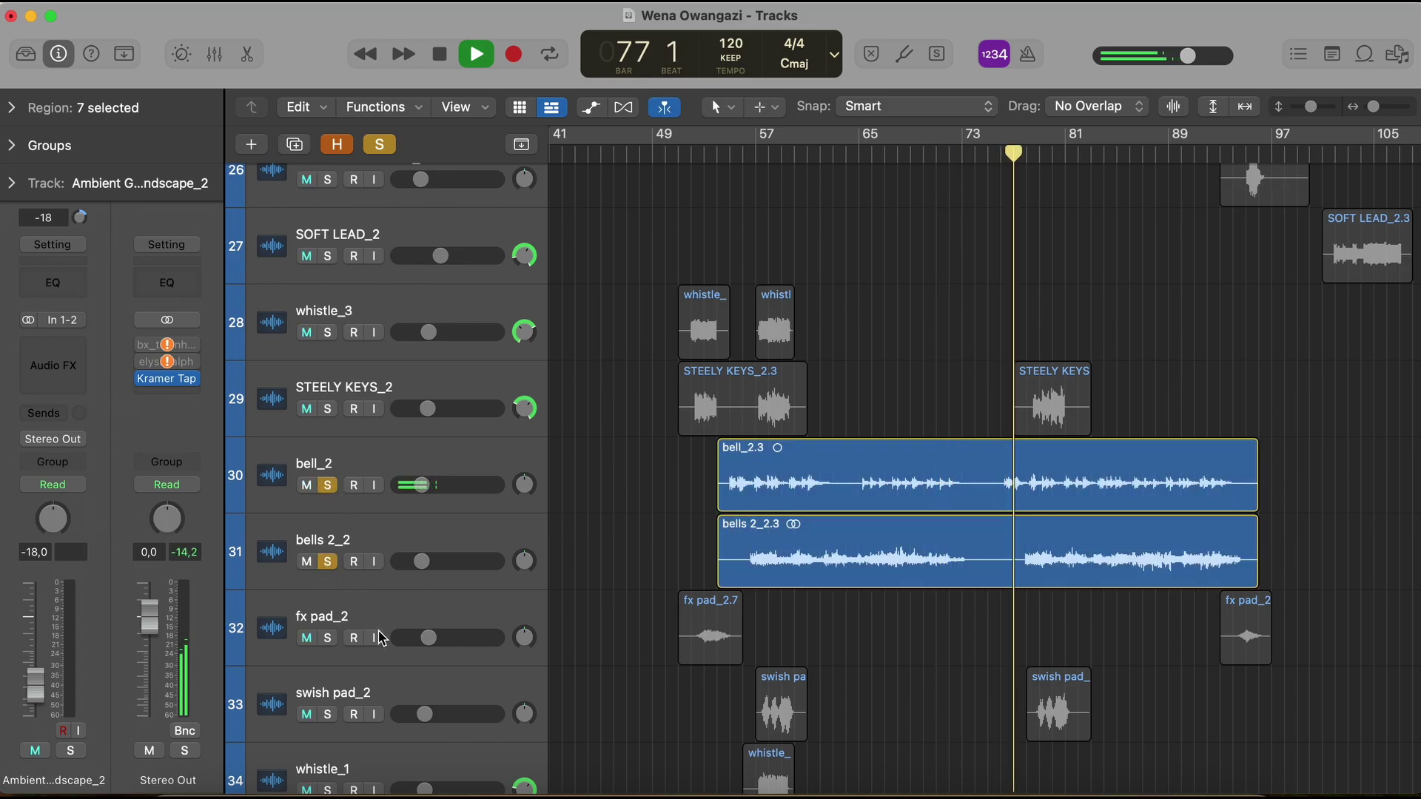
scroll(378, 637, "down", 1)
left_click(330, 651)
scroll(338, 662, "down", 3)
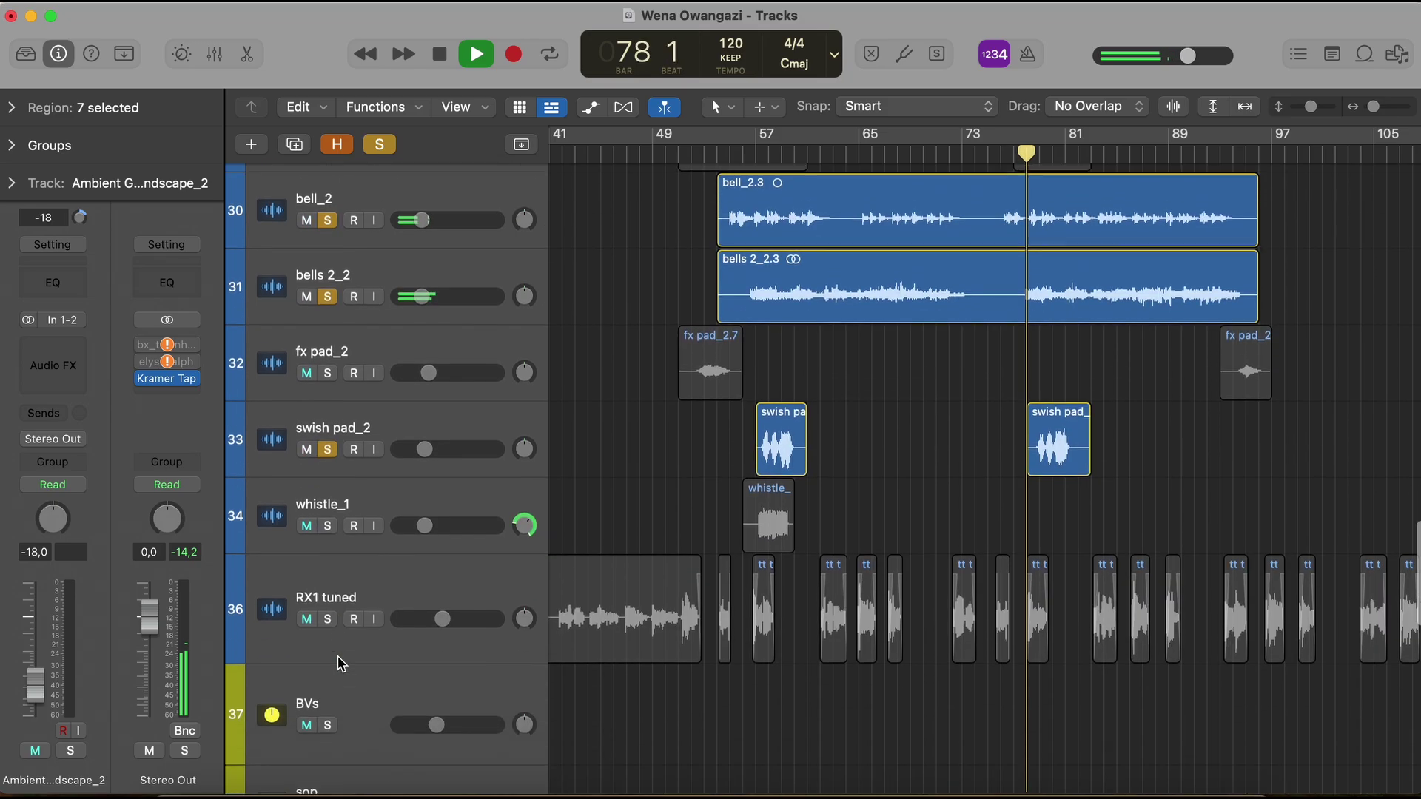
scroll(338, 663, "down", 2)
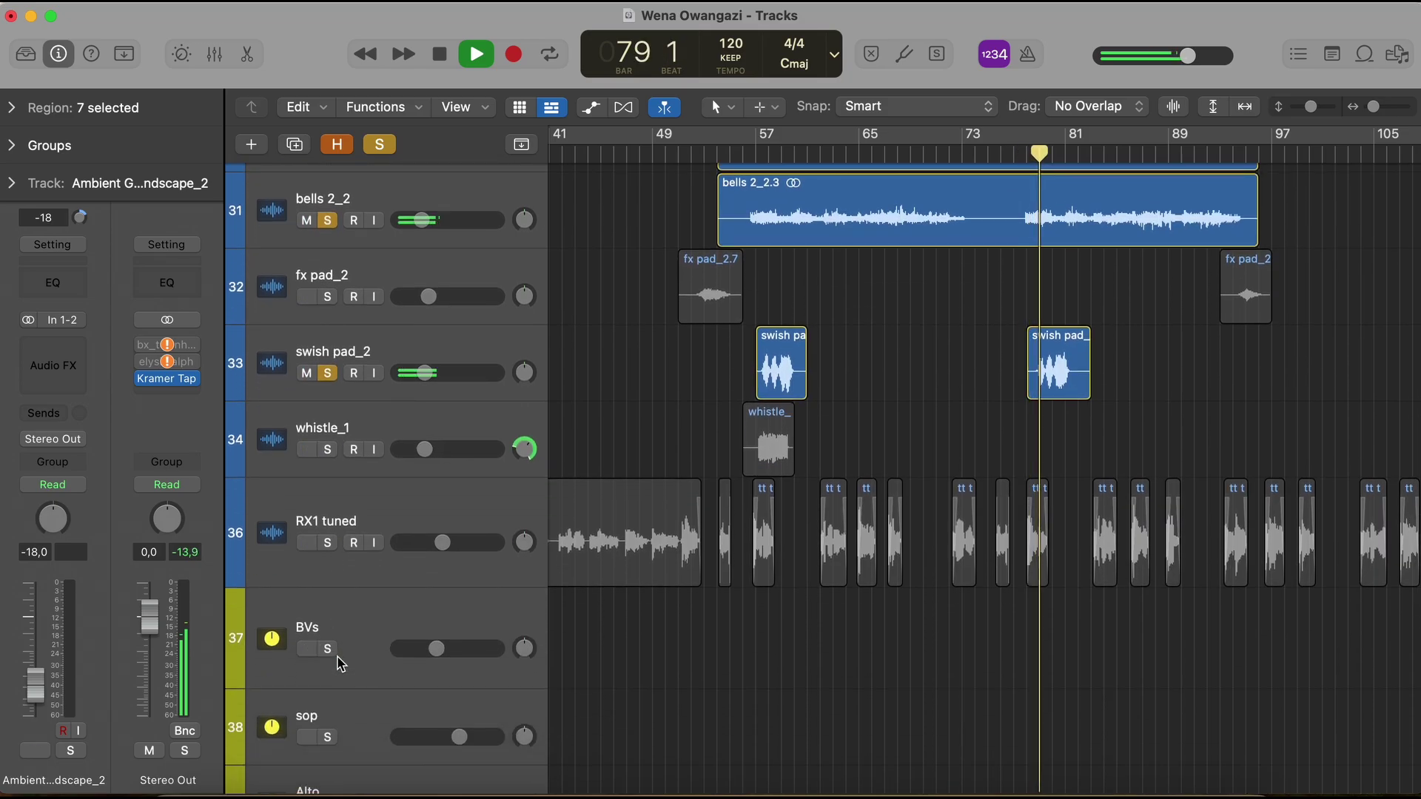
scroll(338, 663, "down", 2)
scroll(338, 663, "down", 5)
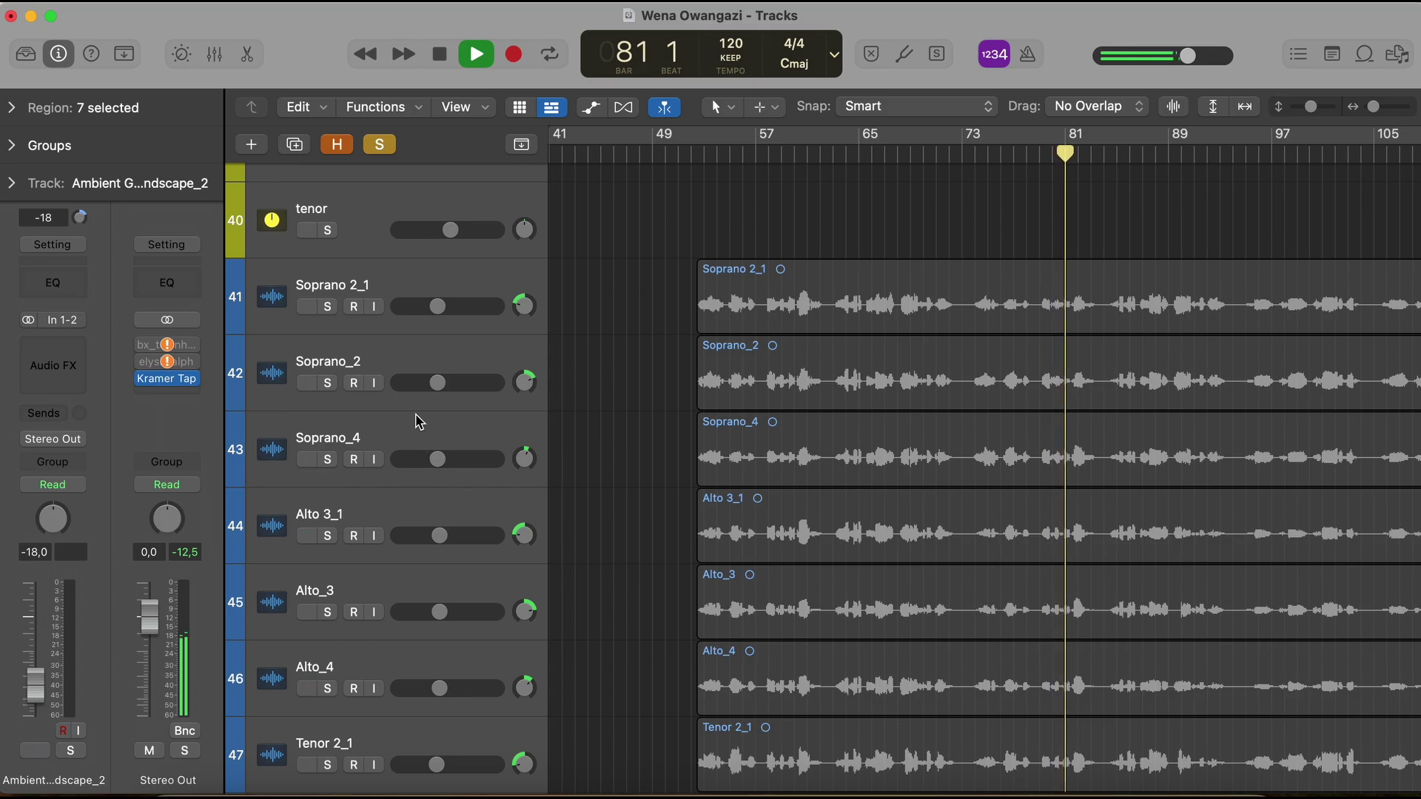
scroll(416, 417, "up", 3)
scroll(410, 329, "up", 3)
scroll(410, 333, "down", 3)
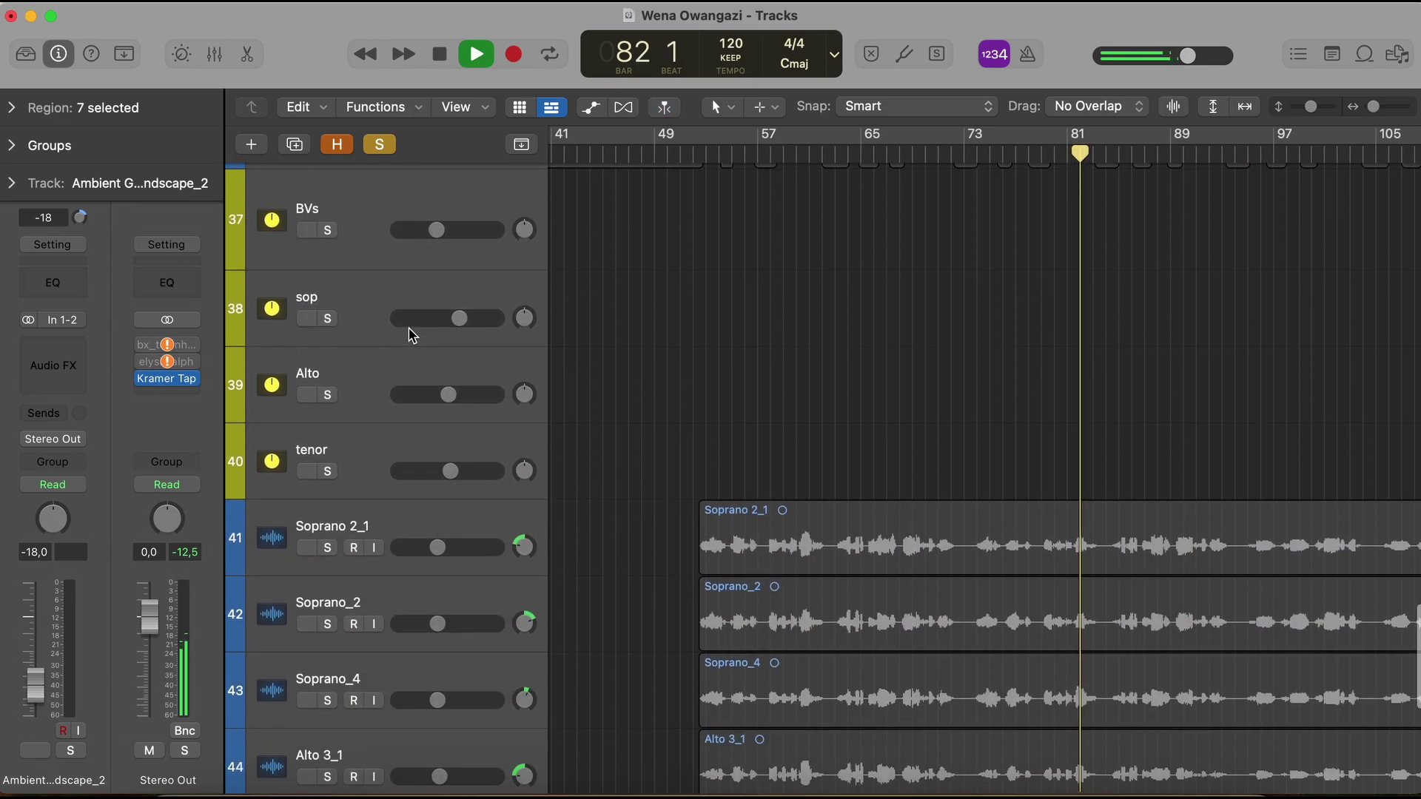
Step: Clear all solos, select Soprano 2_1 and every vocal track, and solo all nine
left_click(354, 500)
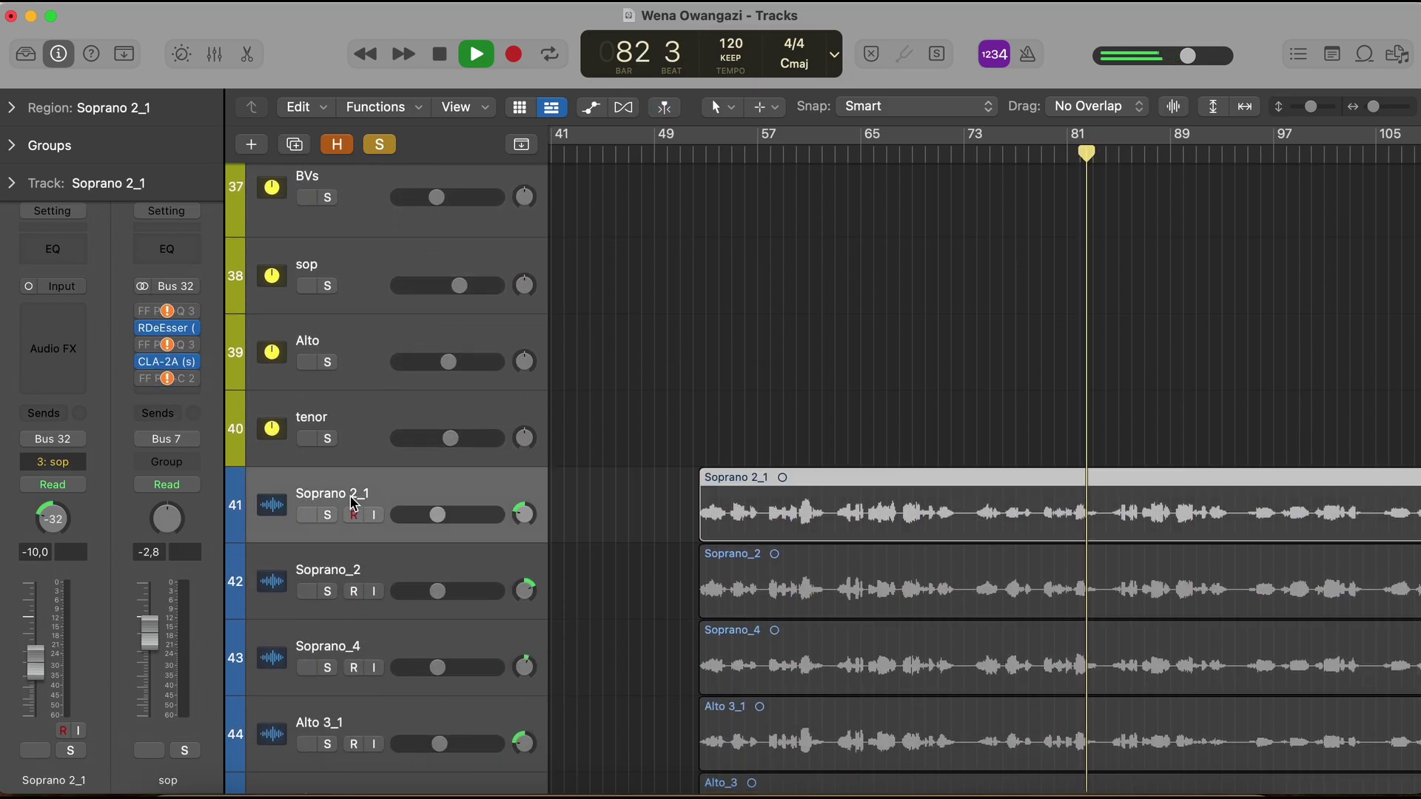
left_click(383, 144)
scroll(348, 569, "down", 5)
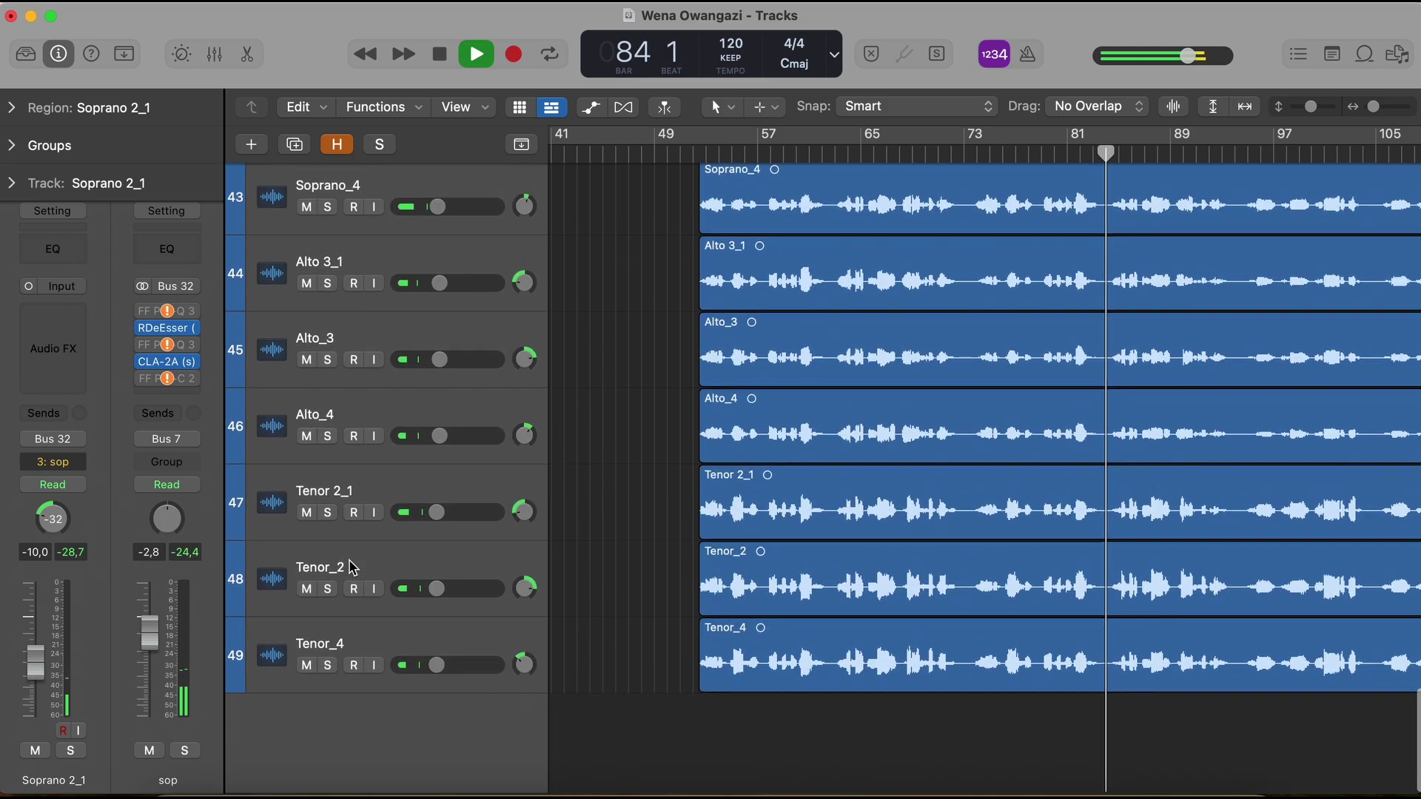
key("super+a")
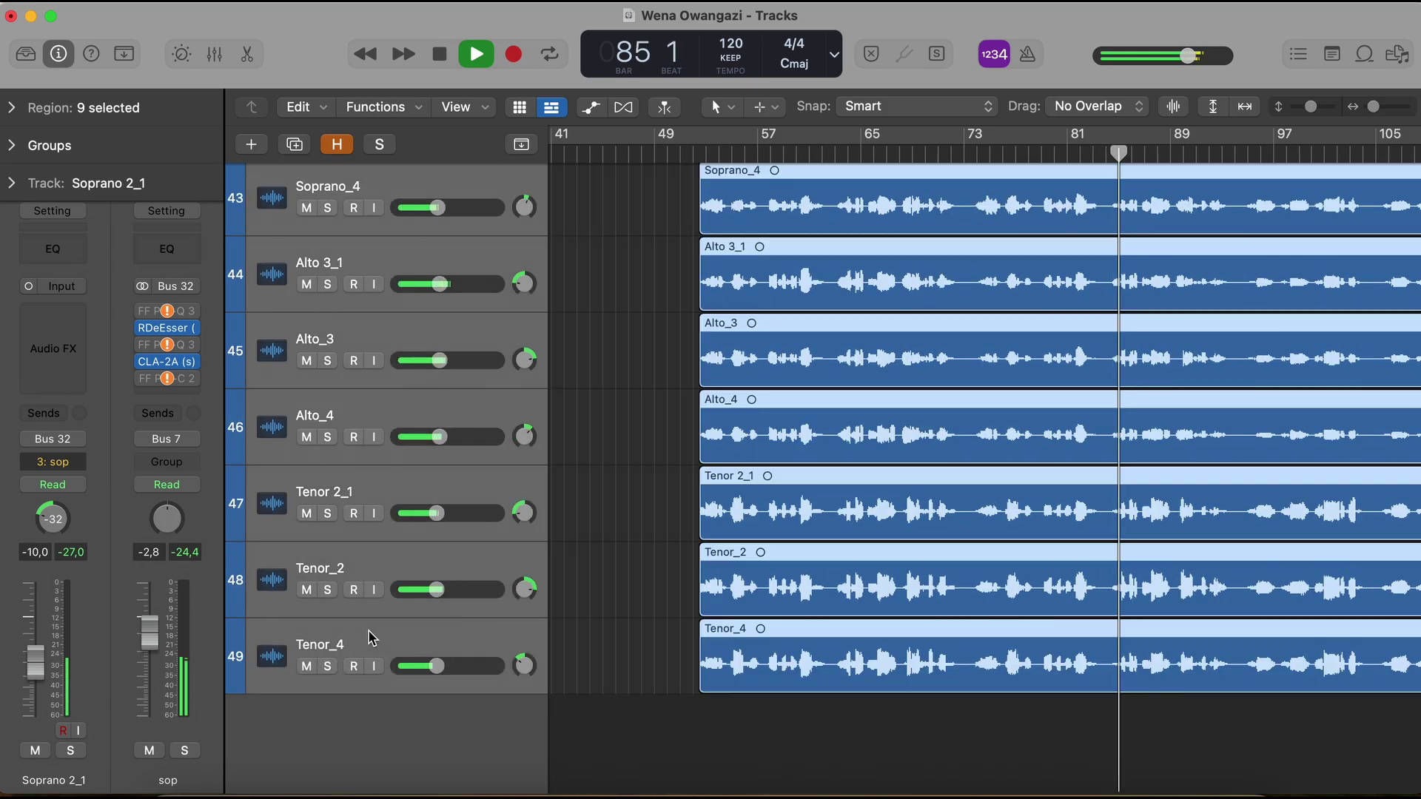
left_click(328, 589)
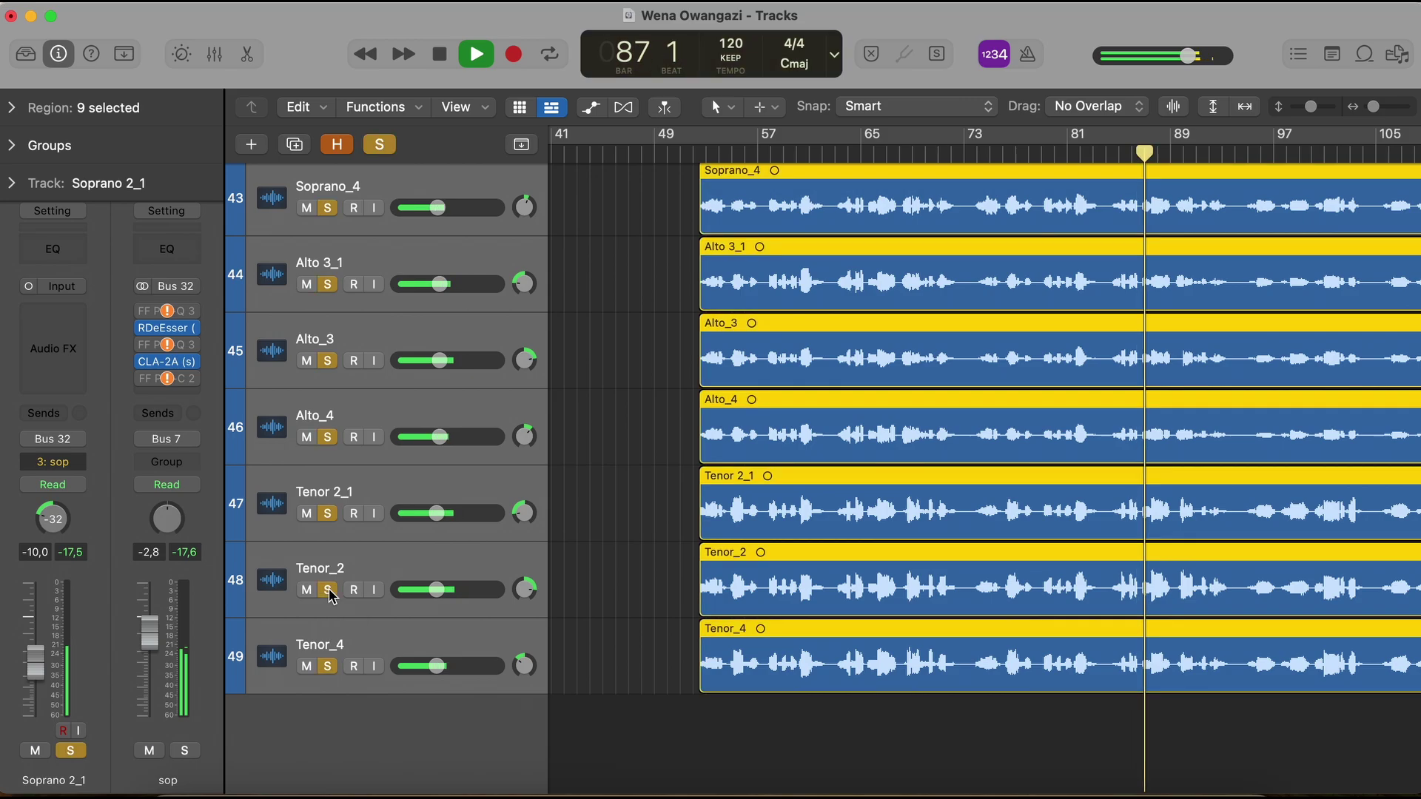
scroll(328, 594, "up", 5)
scroll(329, 594, "up", 3)
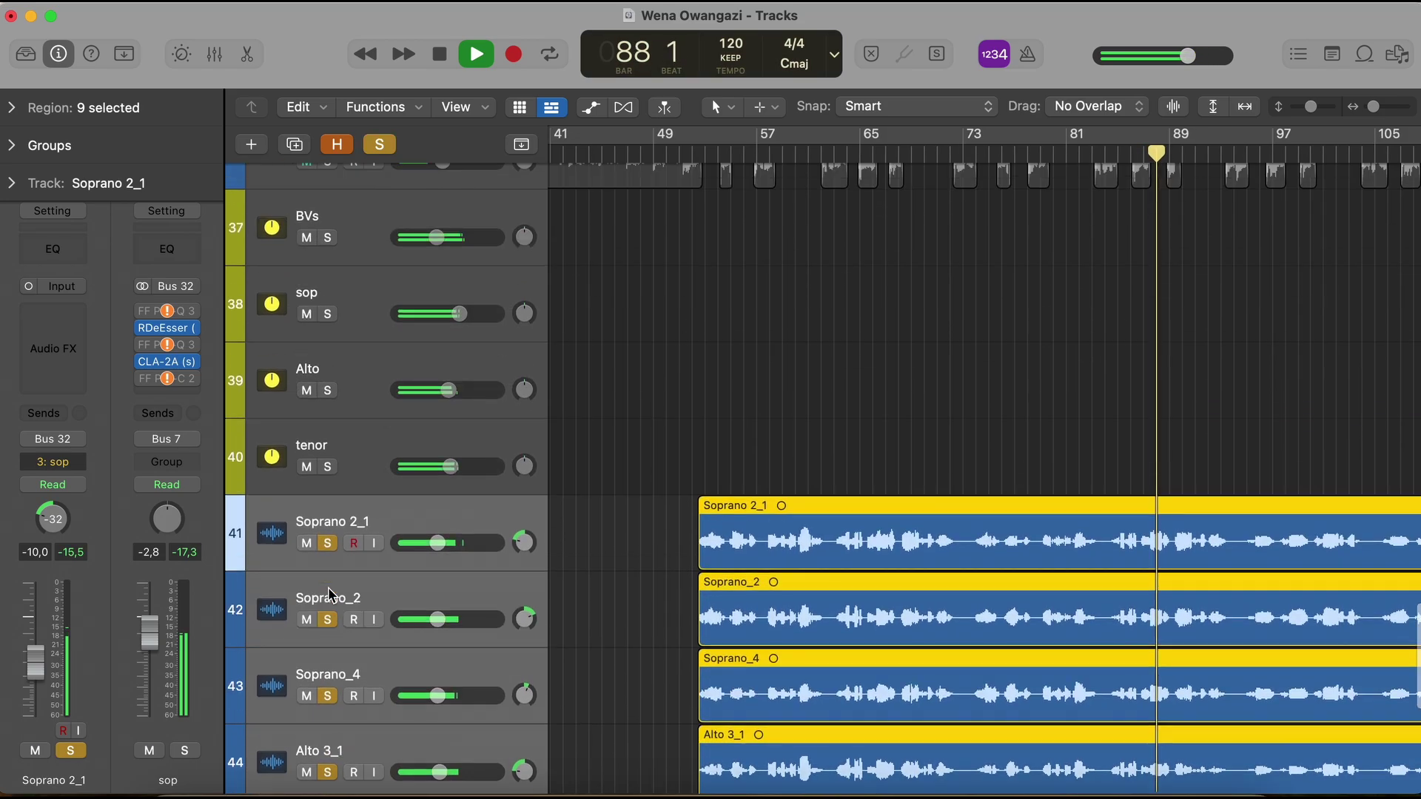
scroll(328, 587, "up", 3)
scroll(328, 587, "up", 1)
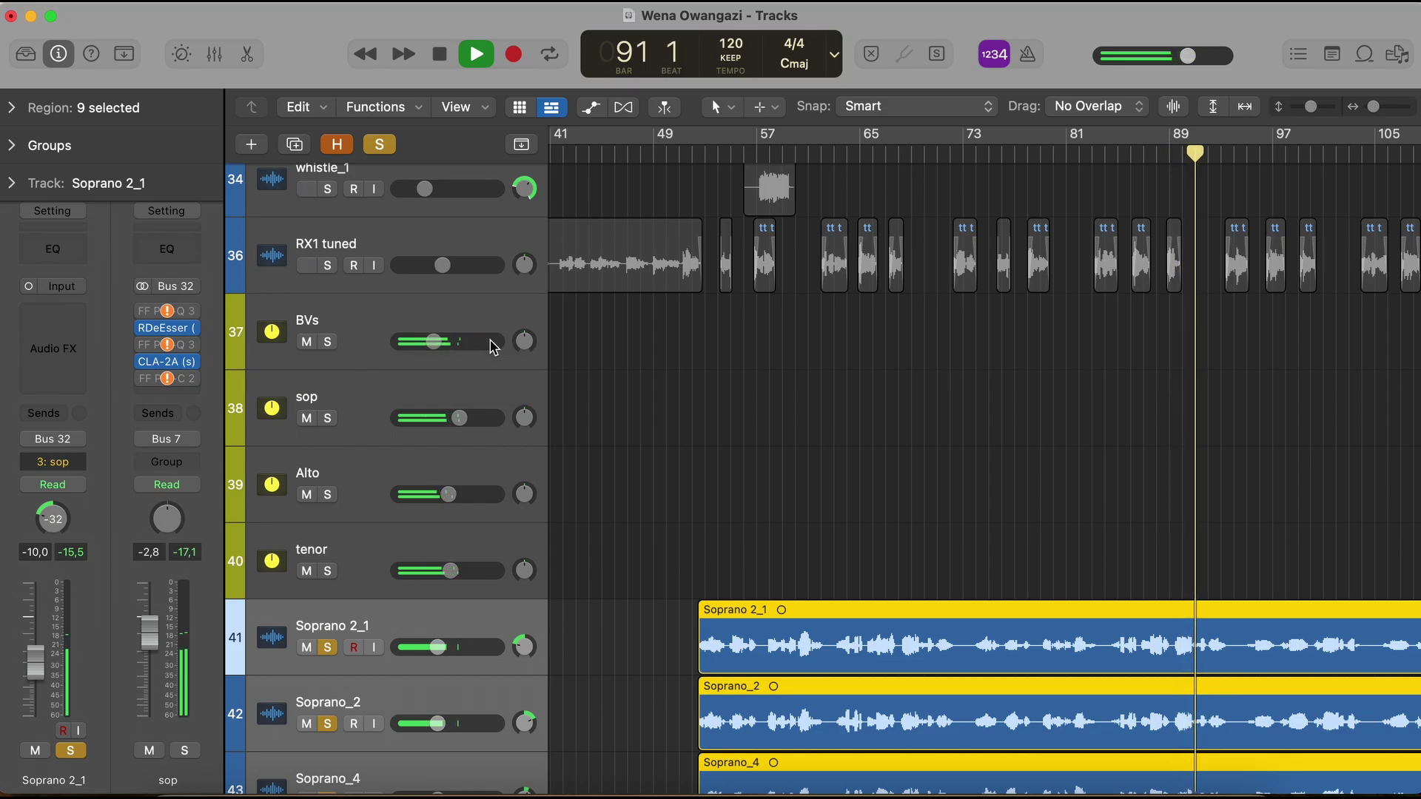
Step: Toggle the volume automation view, raise the vocals toward -1.8 dB, and deselect the regions
key("a")
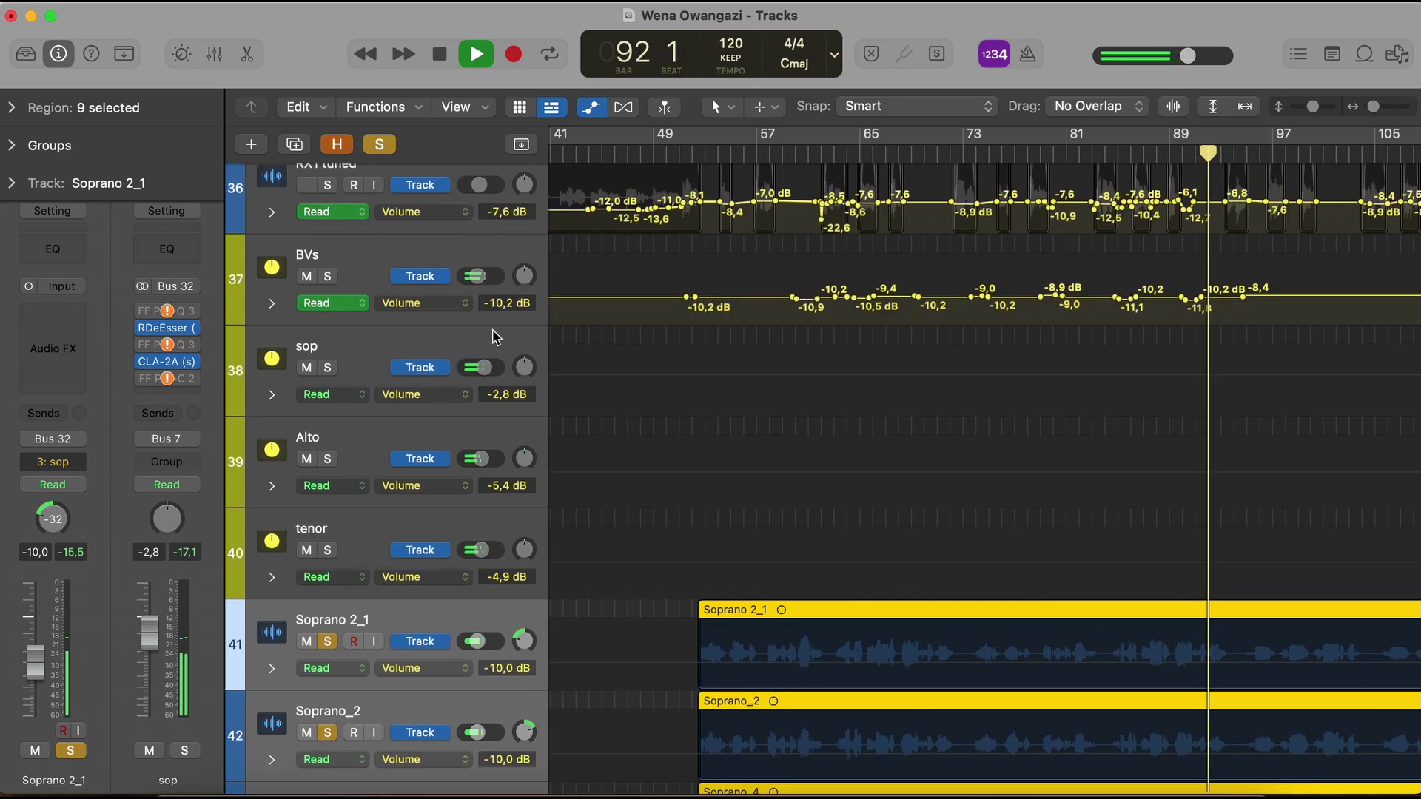
key("a")
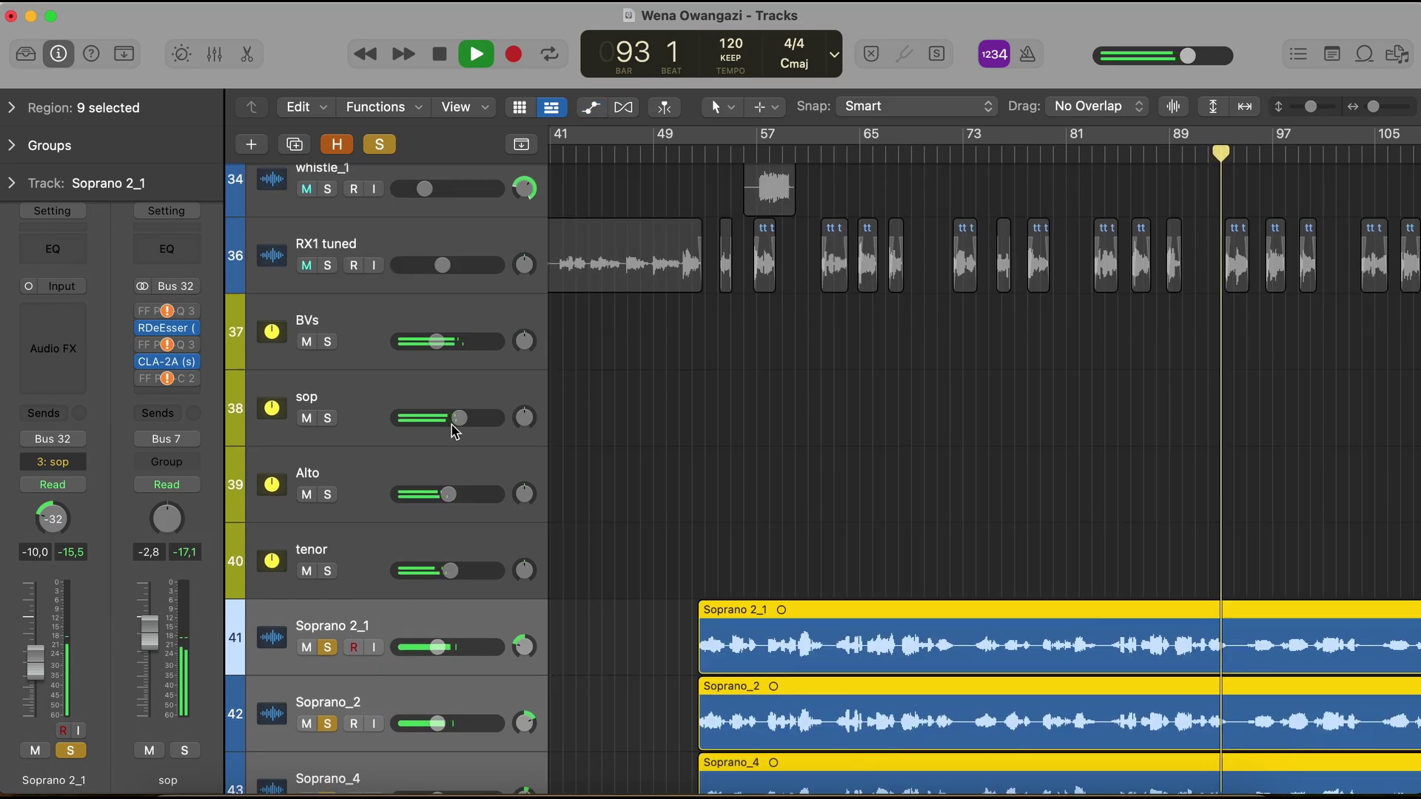
scroll(453, 498, "down", 5)
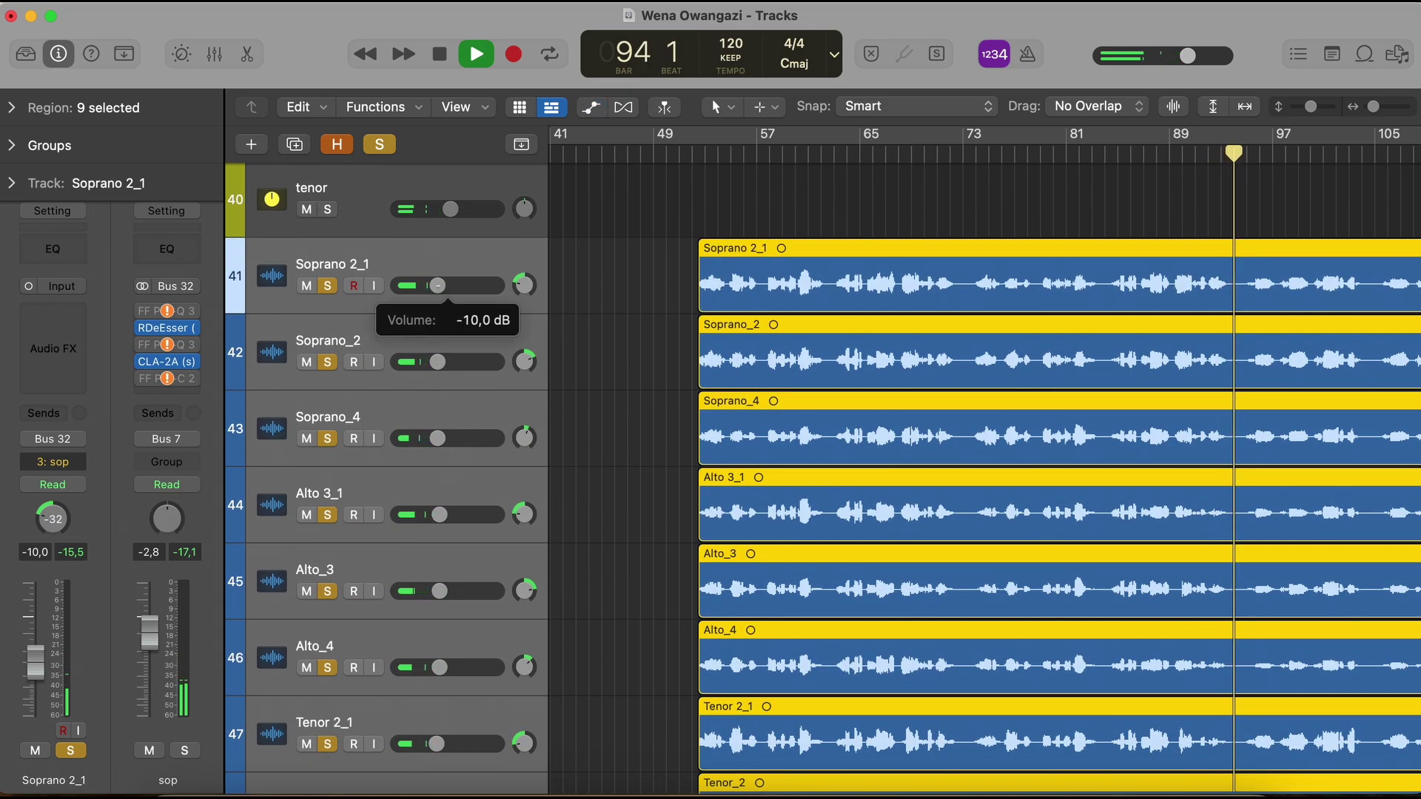
left_click_drag(438, 286, 463, 285)
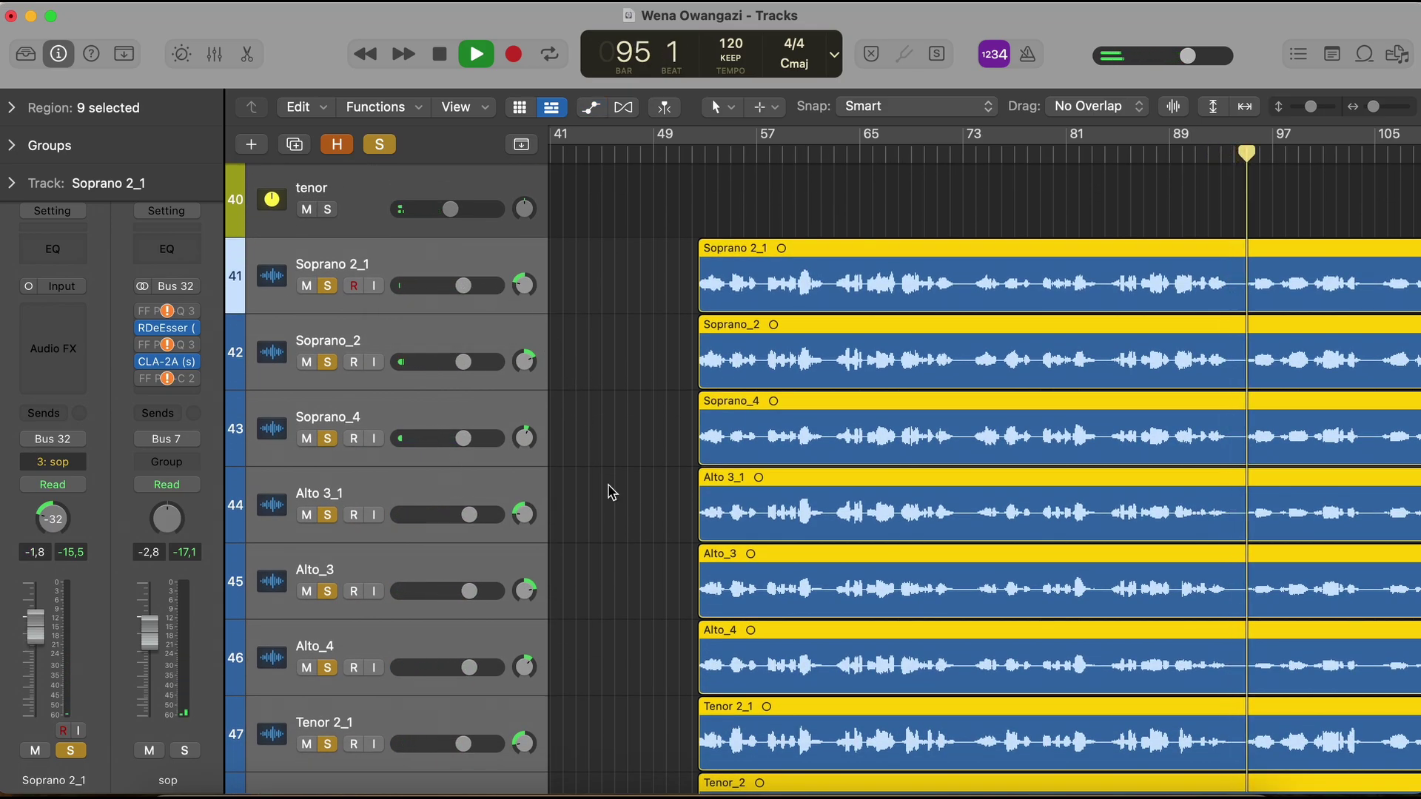
scroll(608, 491, "down", 4)
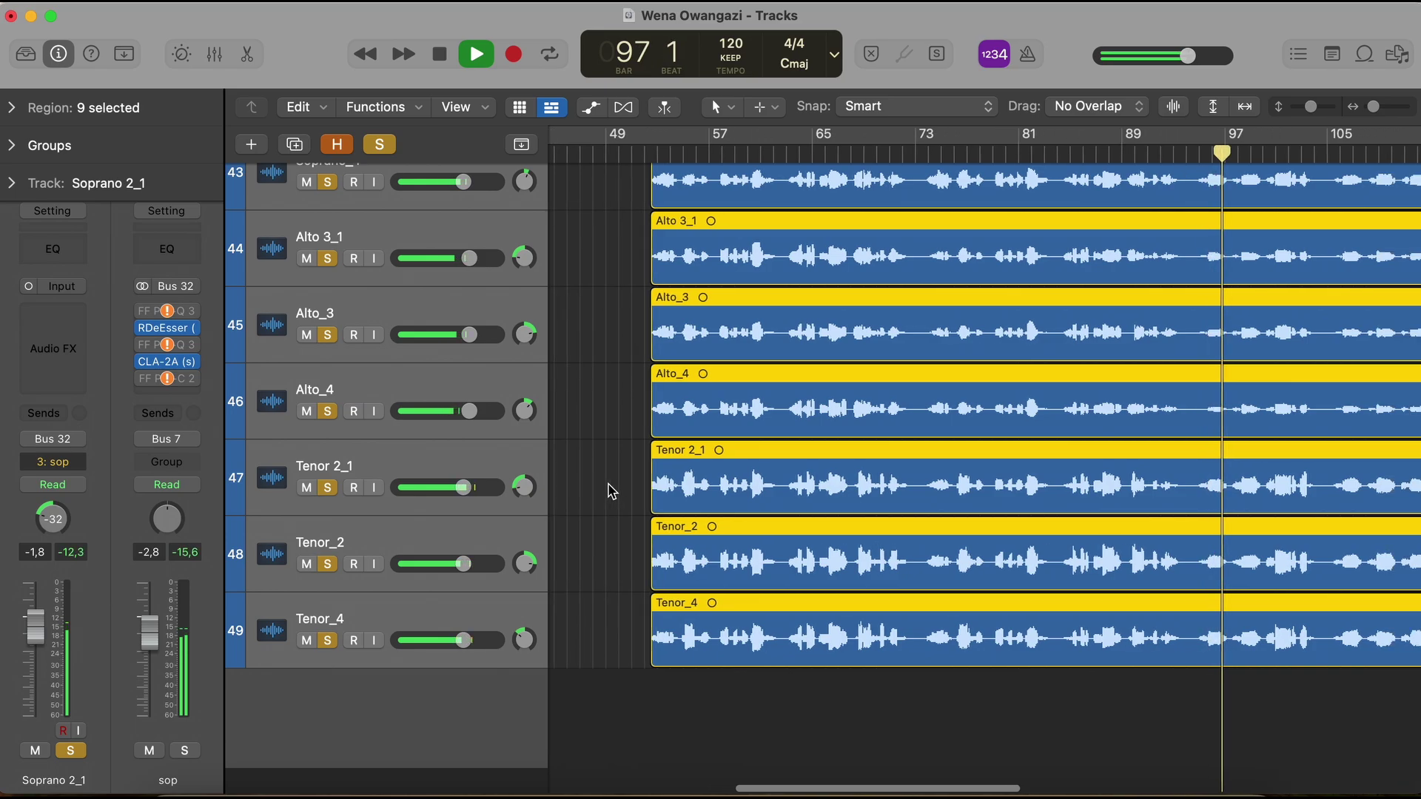
scroll(608, 492, "up", 3)
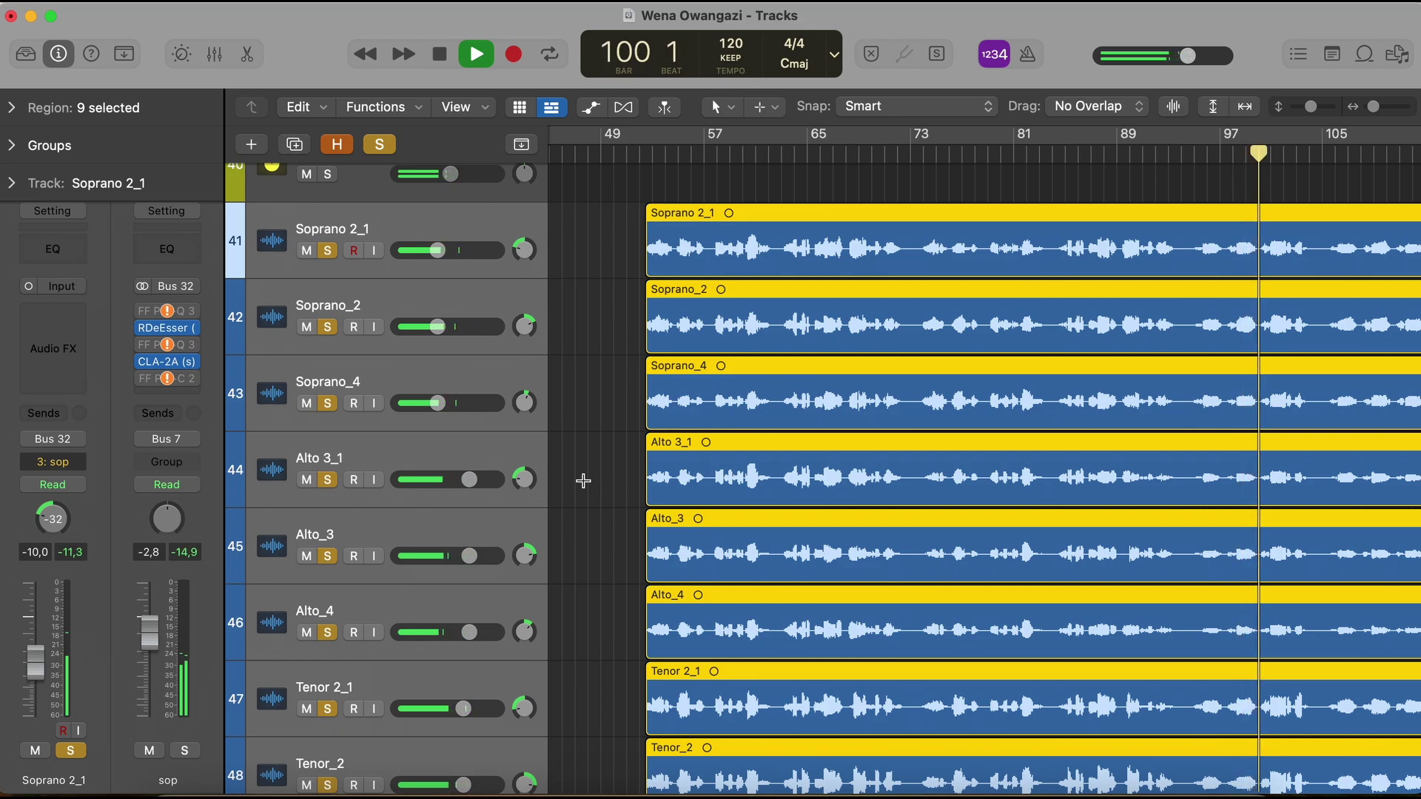
left_click(567, 439)
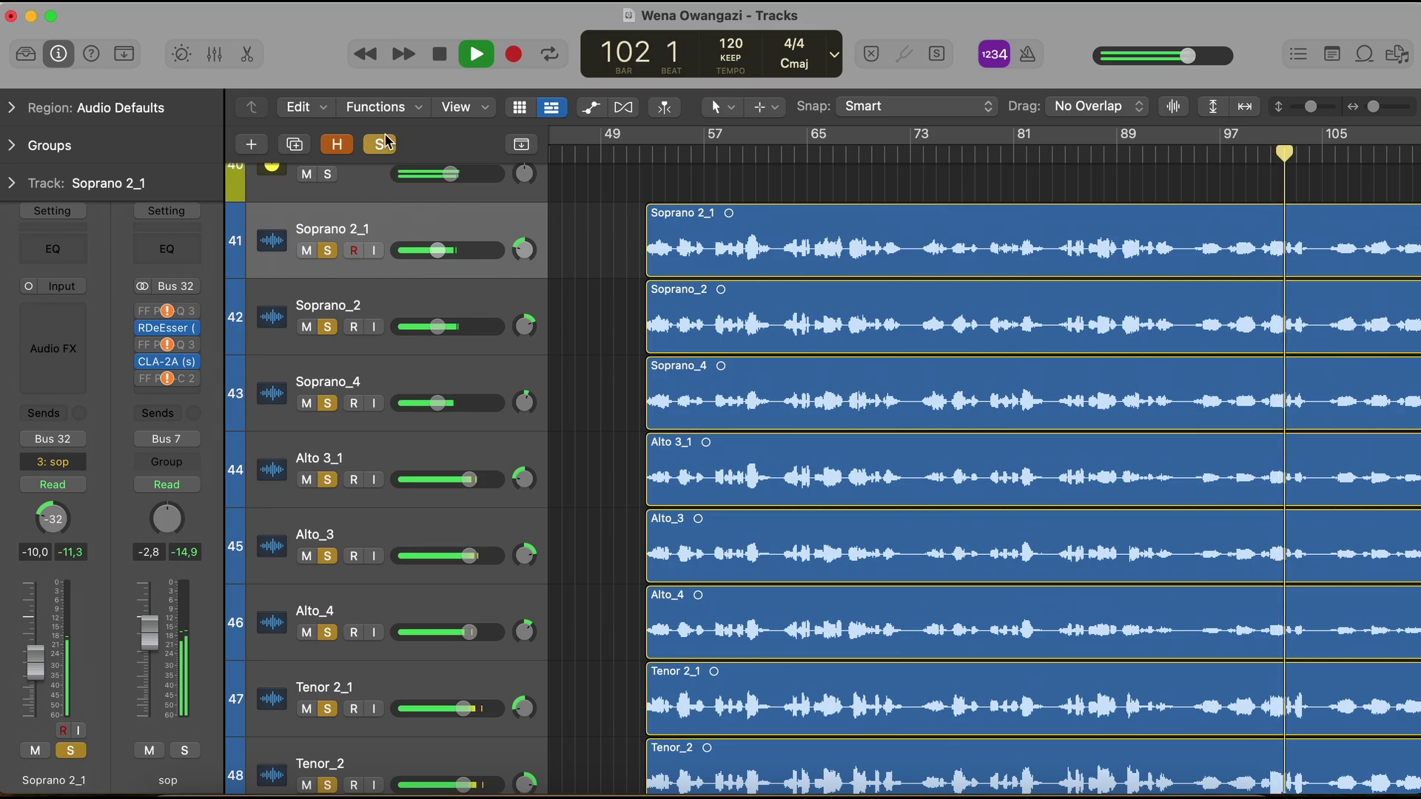
scroll(999, 321, "right", 3)
scroll(1010, 320, "up", 10)
scroll(1011, 320, "up", 3)
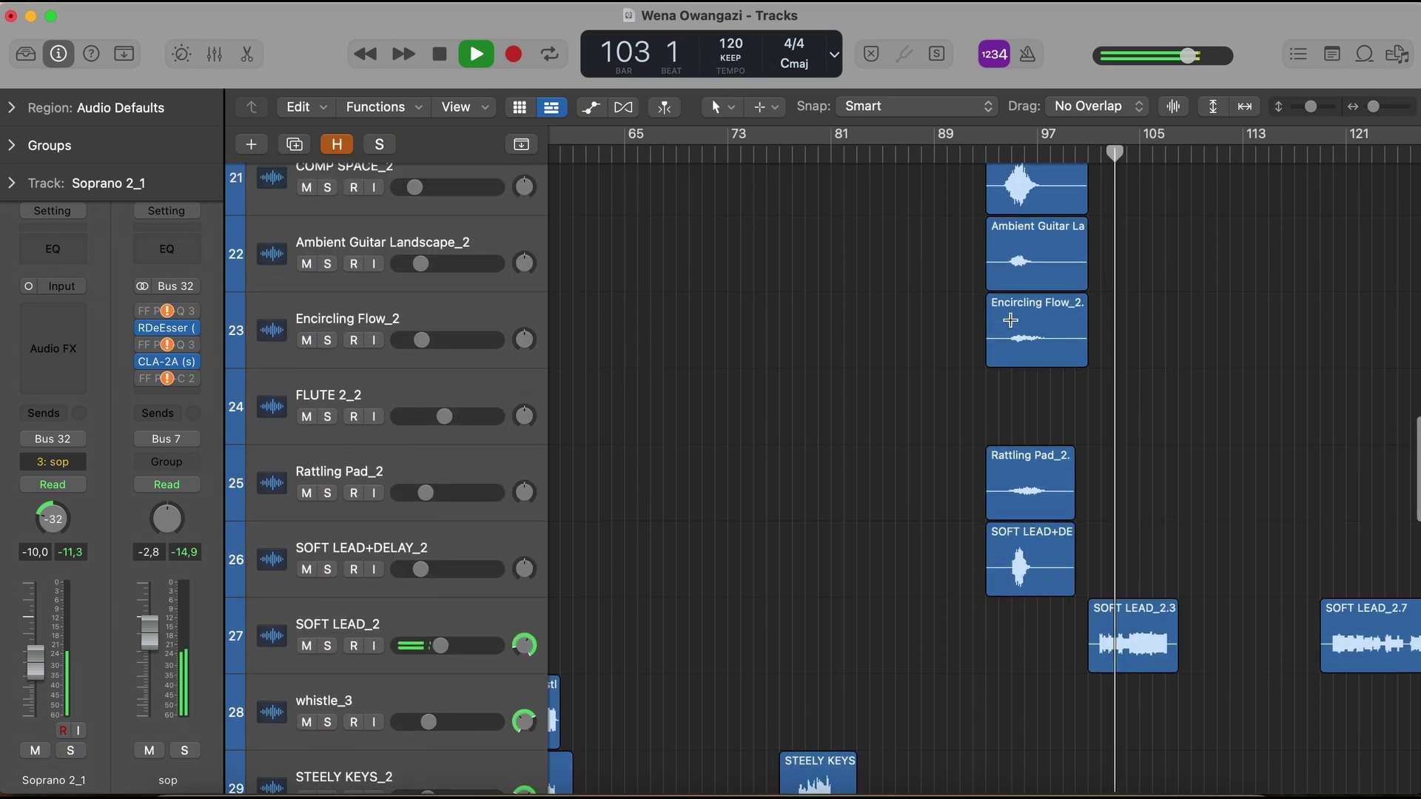
scroll(1010, 321, "up", 10)
scroll(1011, 321, "up", 5)
scroll(1010, 319, "down", 5)
scroll(1010, 320, "down", 2)
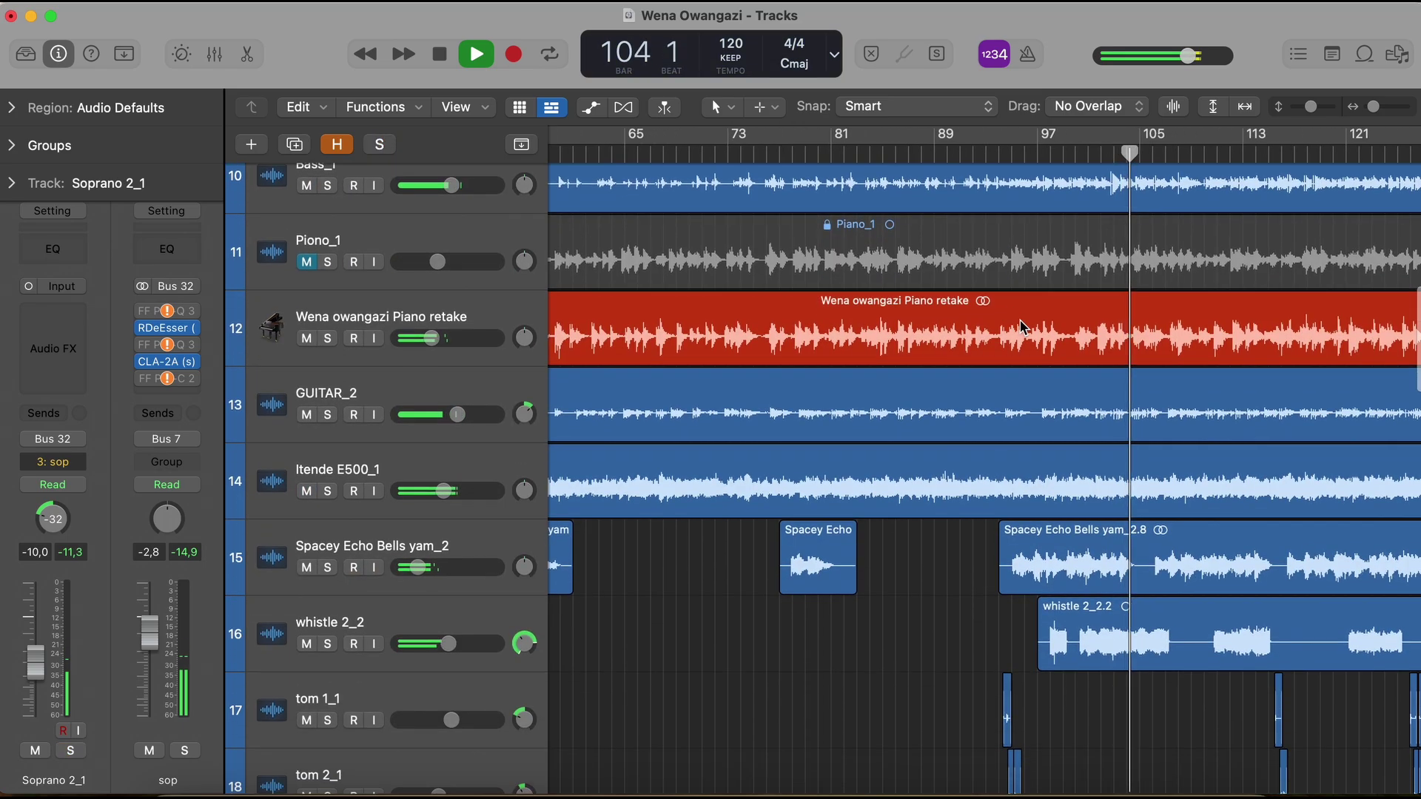
scroll(1012, 323, "down", 5)
scroll(1021, 325, "down", 5)
scroll(1022, 326, "down", 2)
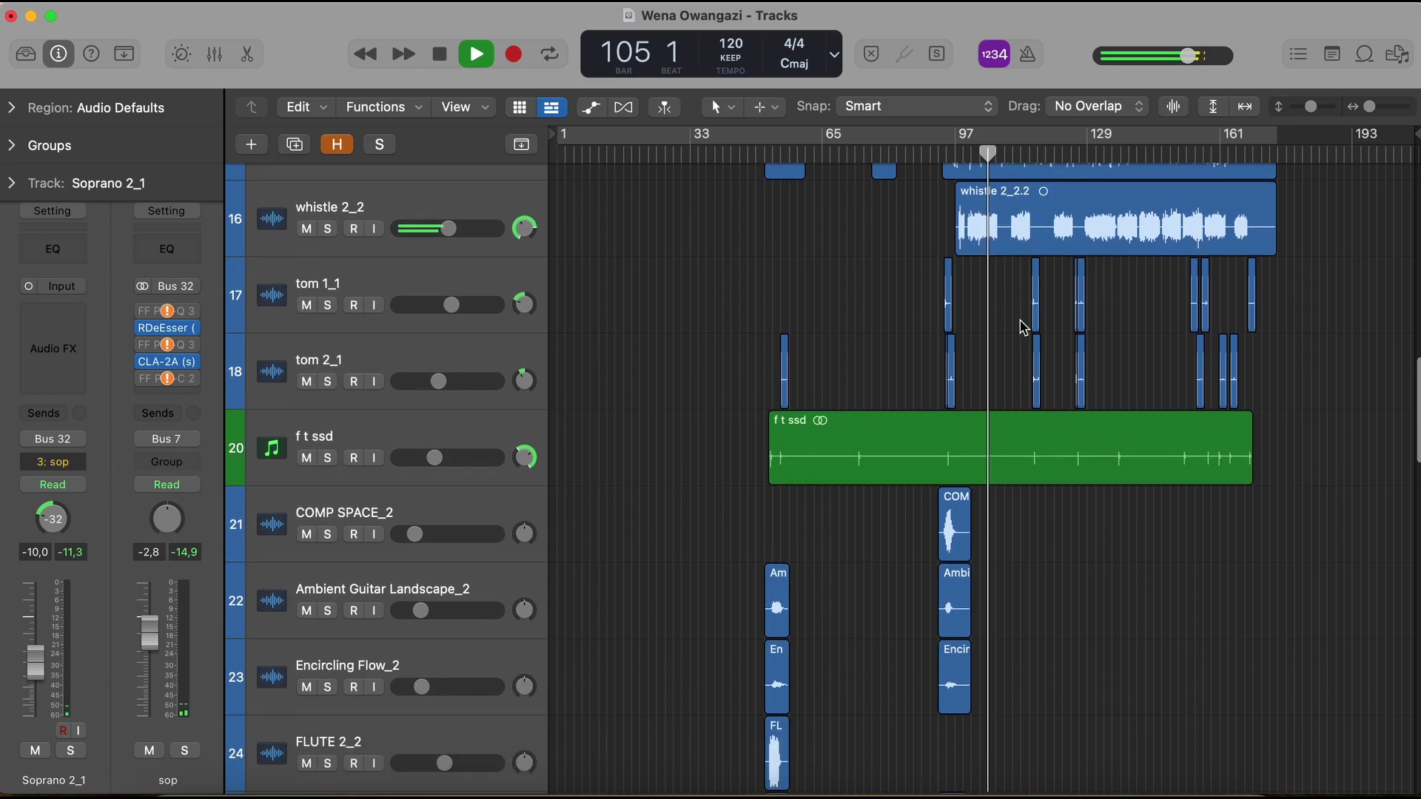
scroll(1021, 324, "up", 2)
scroll(998, 311, "up", 1)
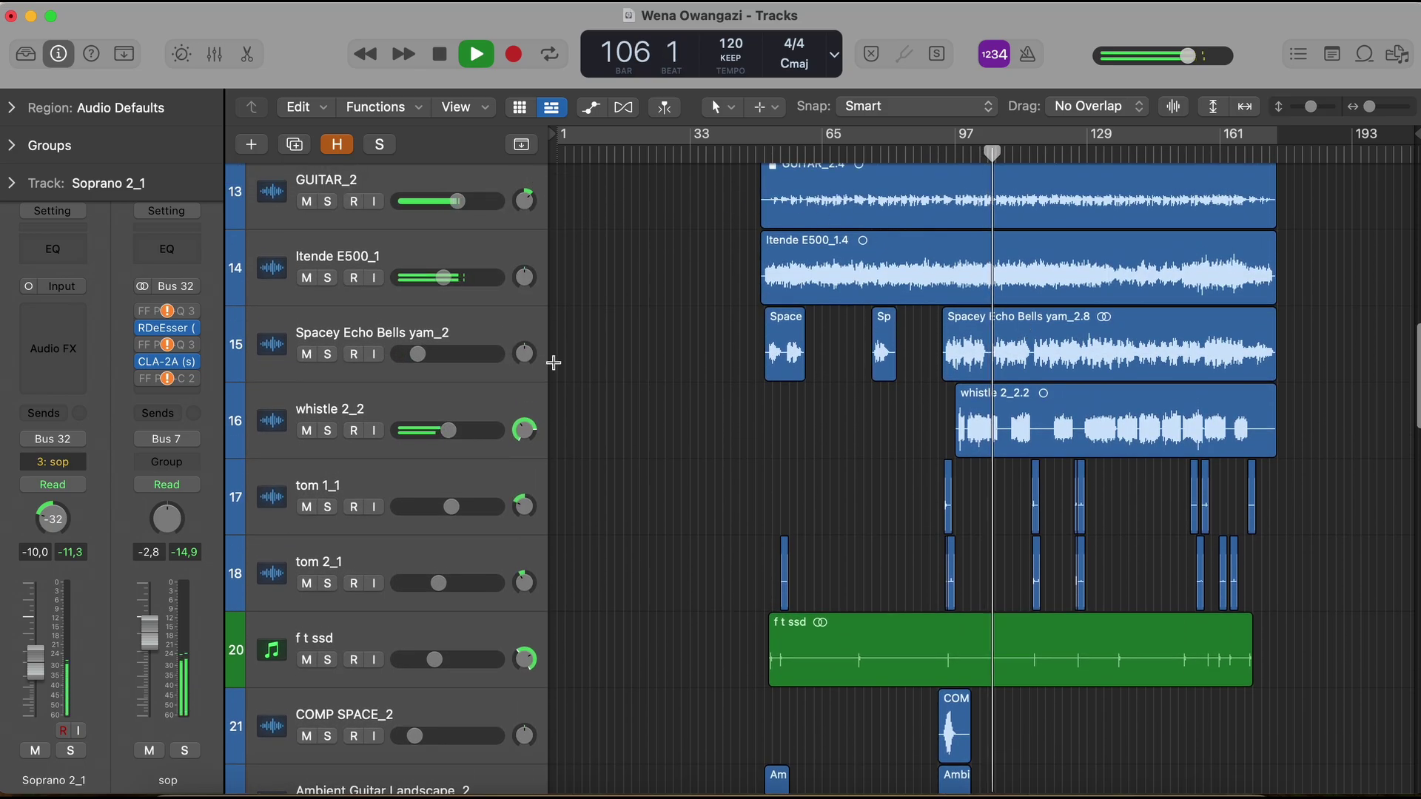
Step: Solo Spacey Echo Bells yam_2 and whistle 2_2, then unsolo both
left_click(328, 354)
scroll(538, 328, "up", 5)
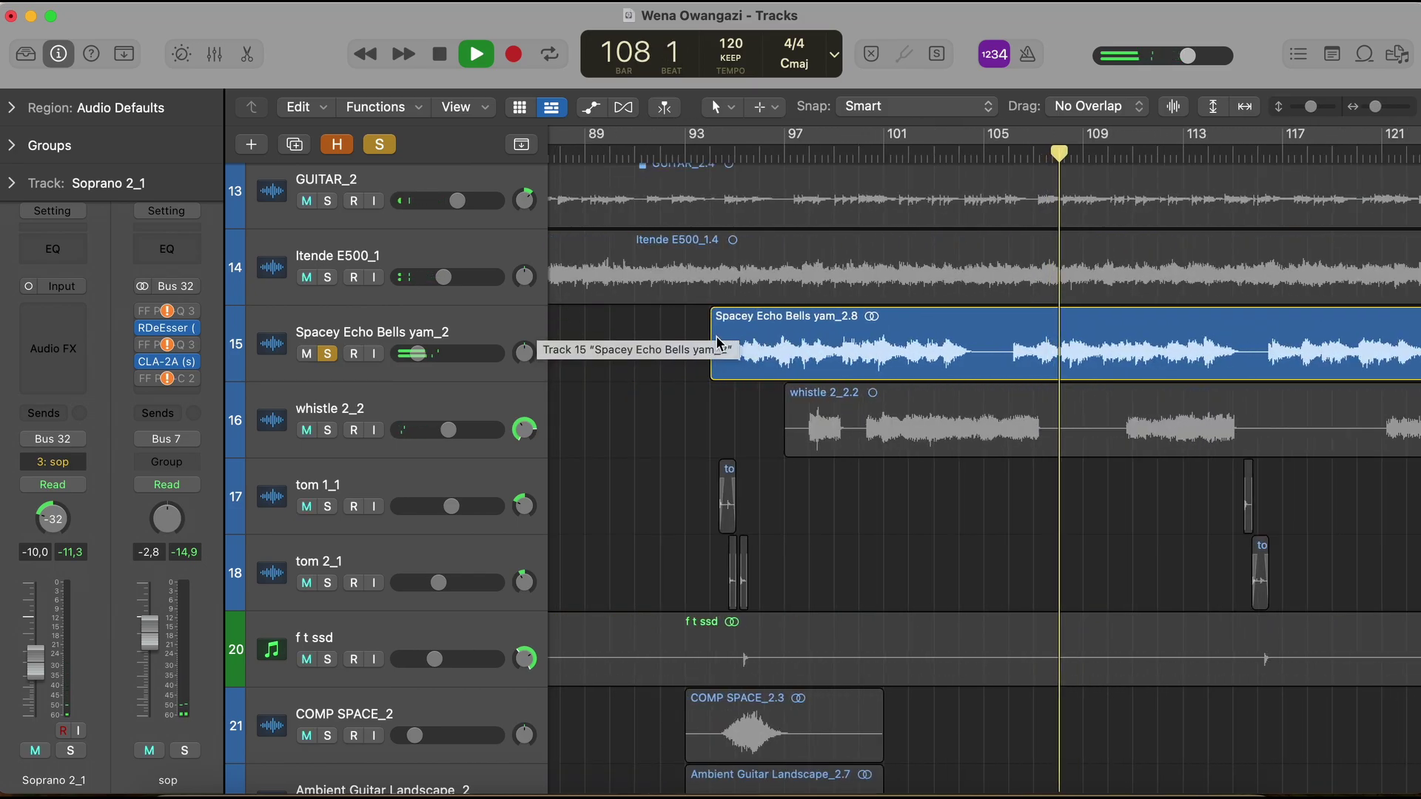
left_click(328, 431)
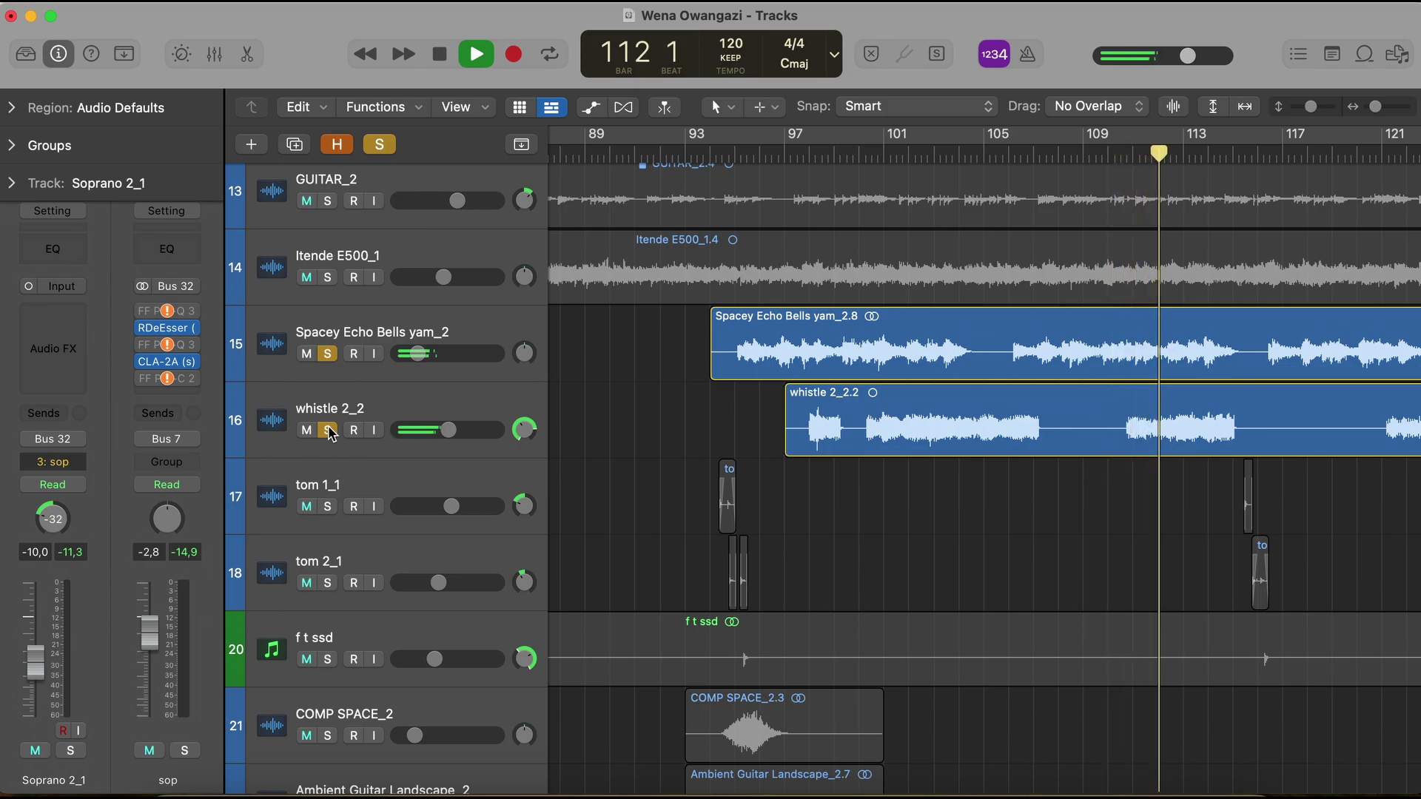
left_click(328, 431)
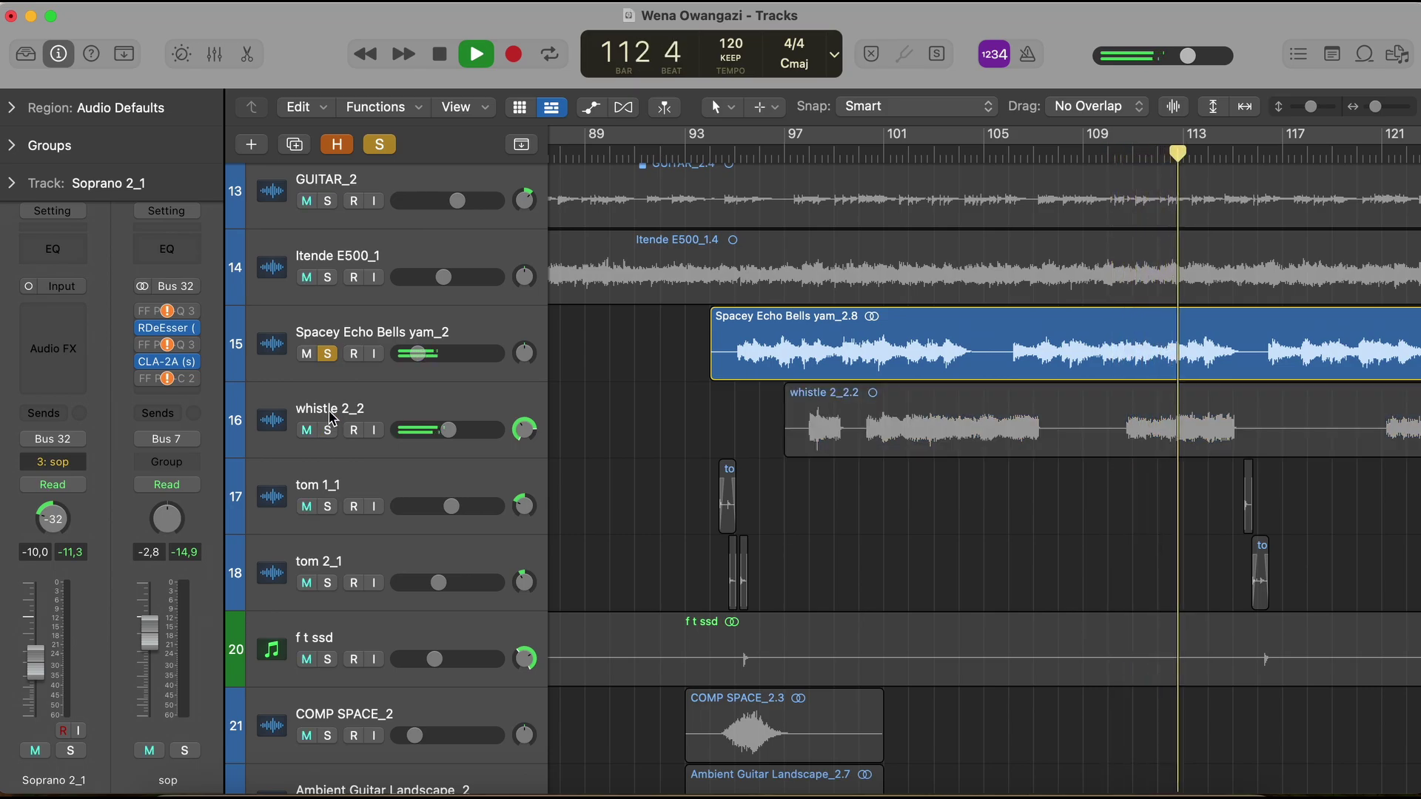
left_click(326, 354)
scroll(766, 555, "down", 5)
scroll(768, 555, "down", 5)
scroll(771, 556, "down", 5)
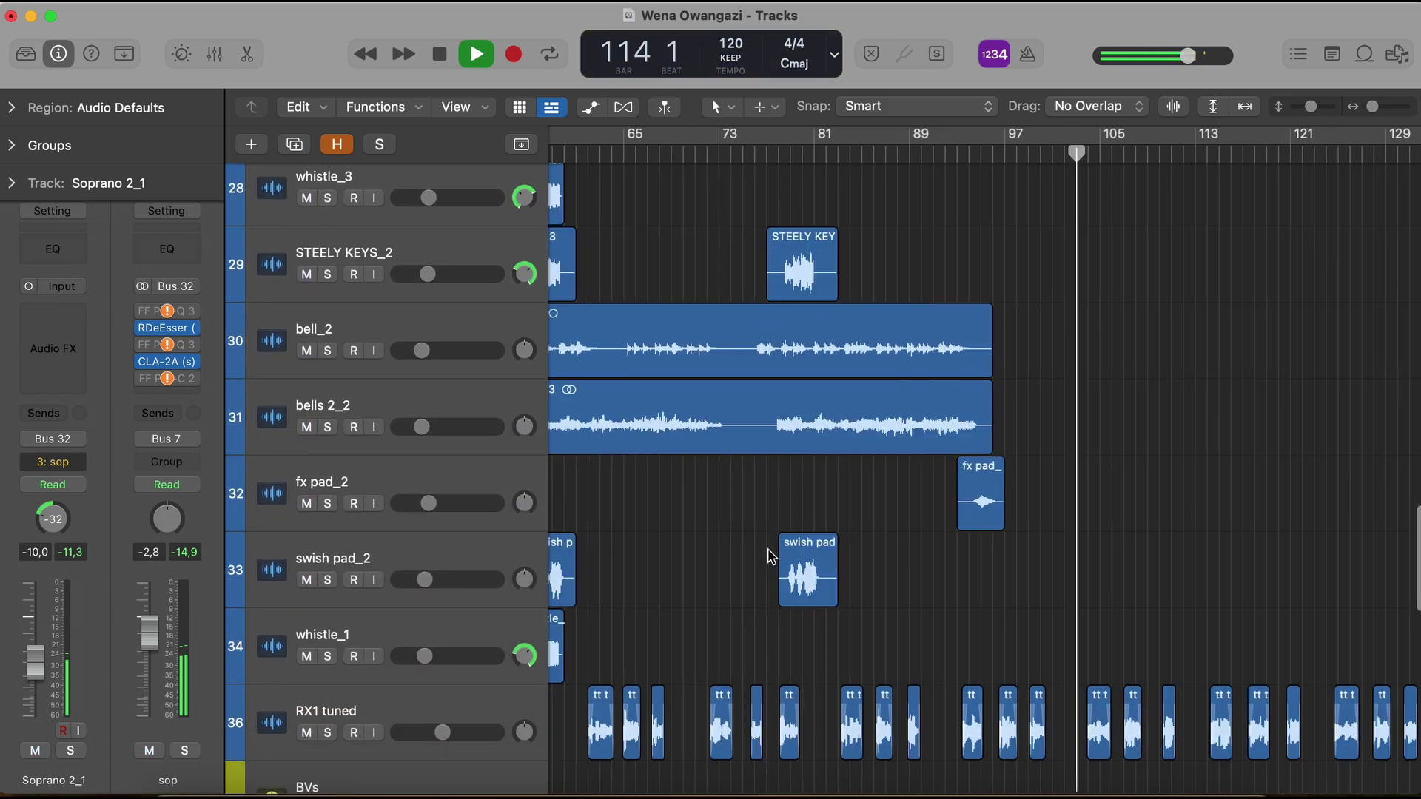
scroll(772, 556, "down", 3)
scroll(772, 556, "down", 1)
scroll(772, 556, "down", 2)
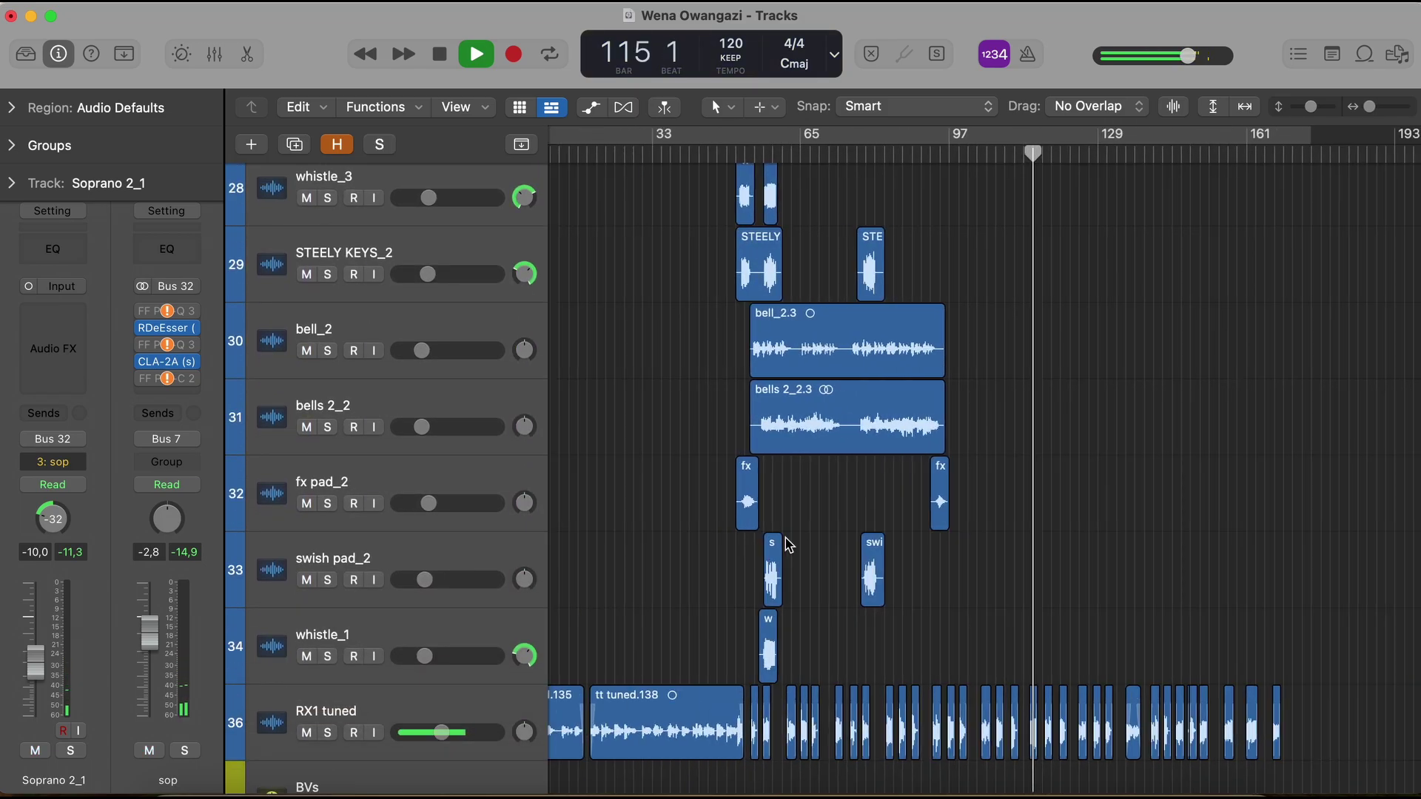
scroll(940, 678, "up", 5)
scroll(935, 684, "up", 4)
scroll(666, 556, "up", 3)
Step: Select the kick, snare and rim tracks through snare ssd and solo them with S
left_click(374, 422)
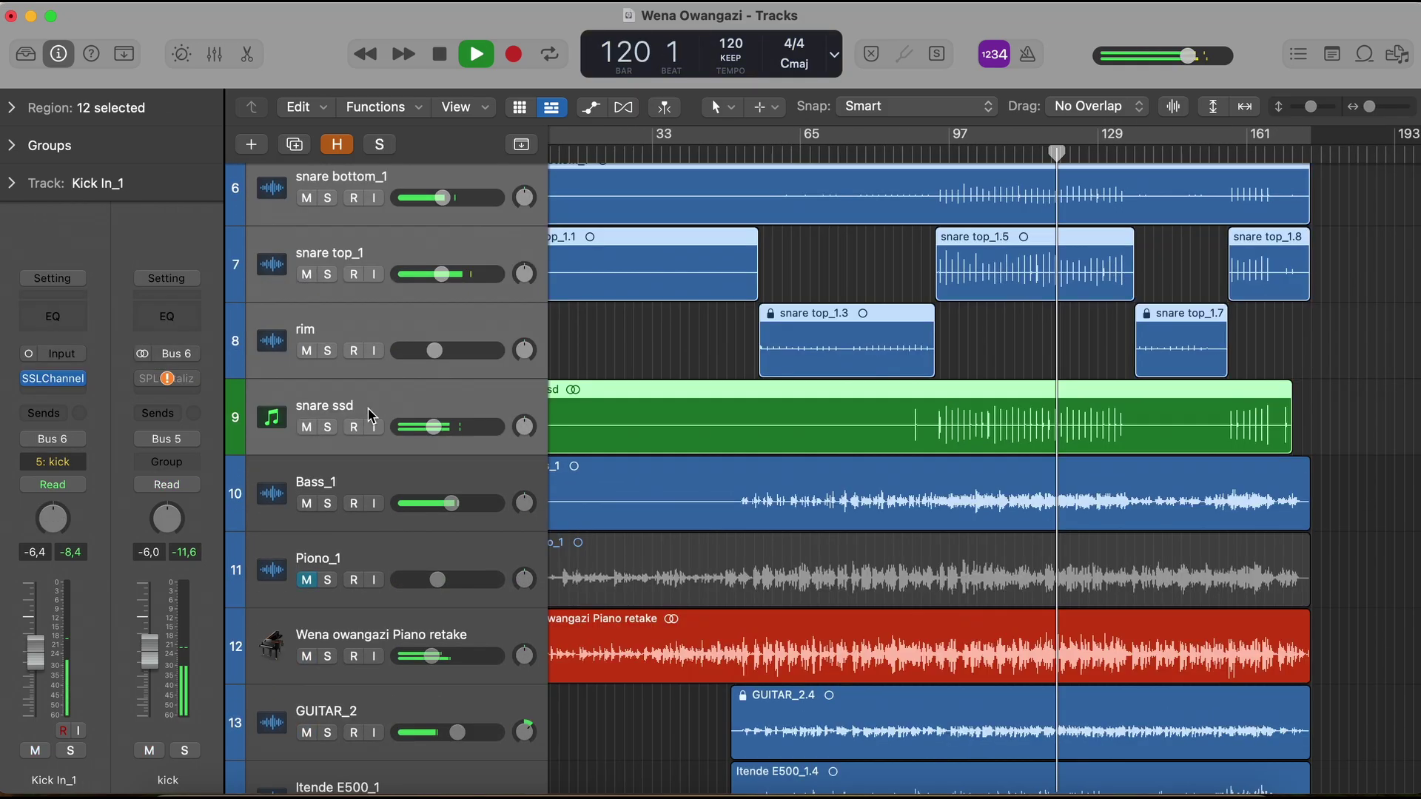
key("s")
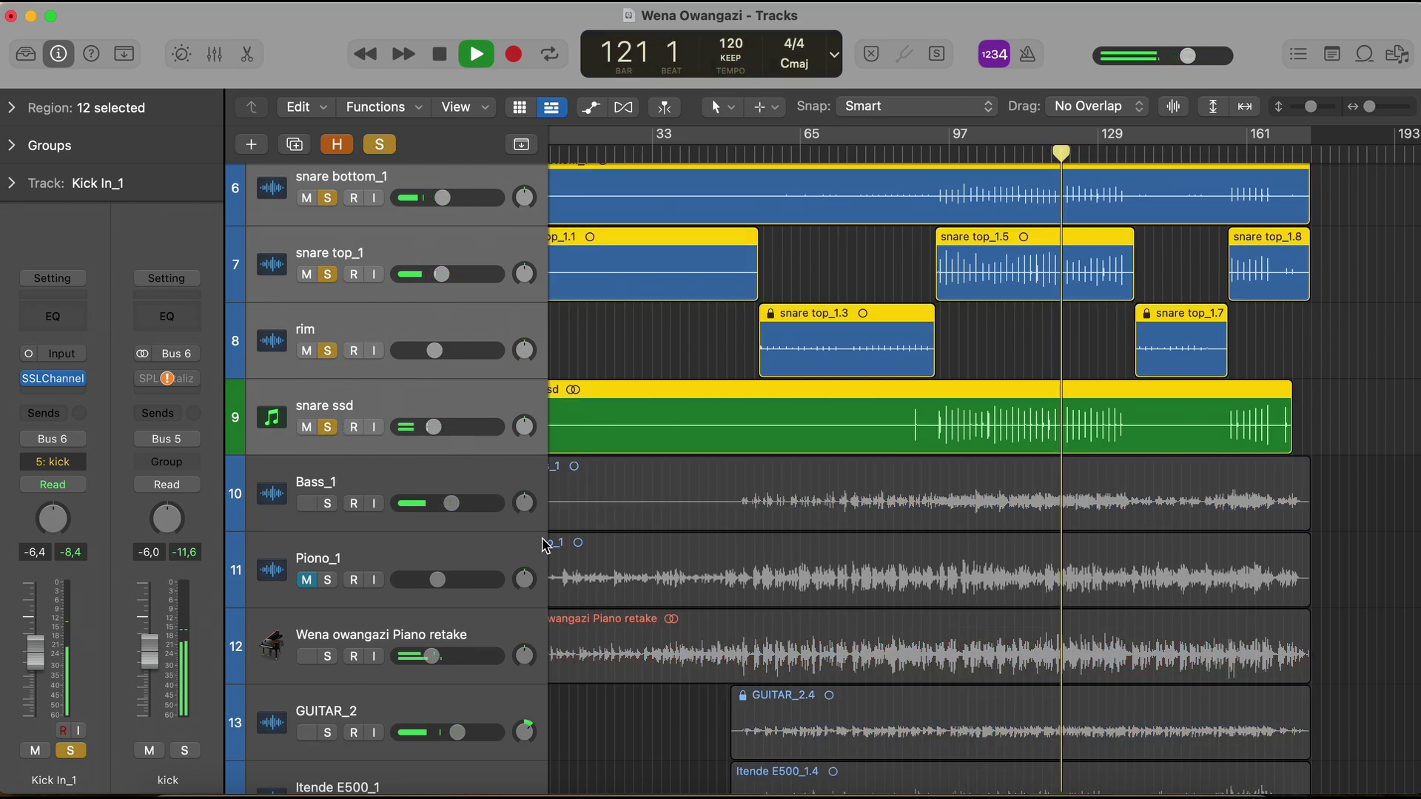
scroll(981, 641, "down", 1)
scroll(981, 633, "down", 3)
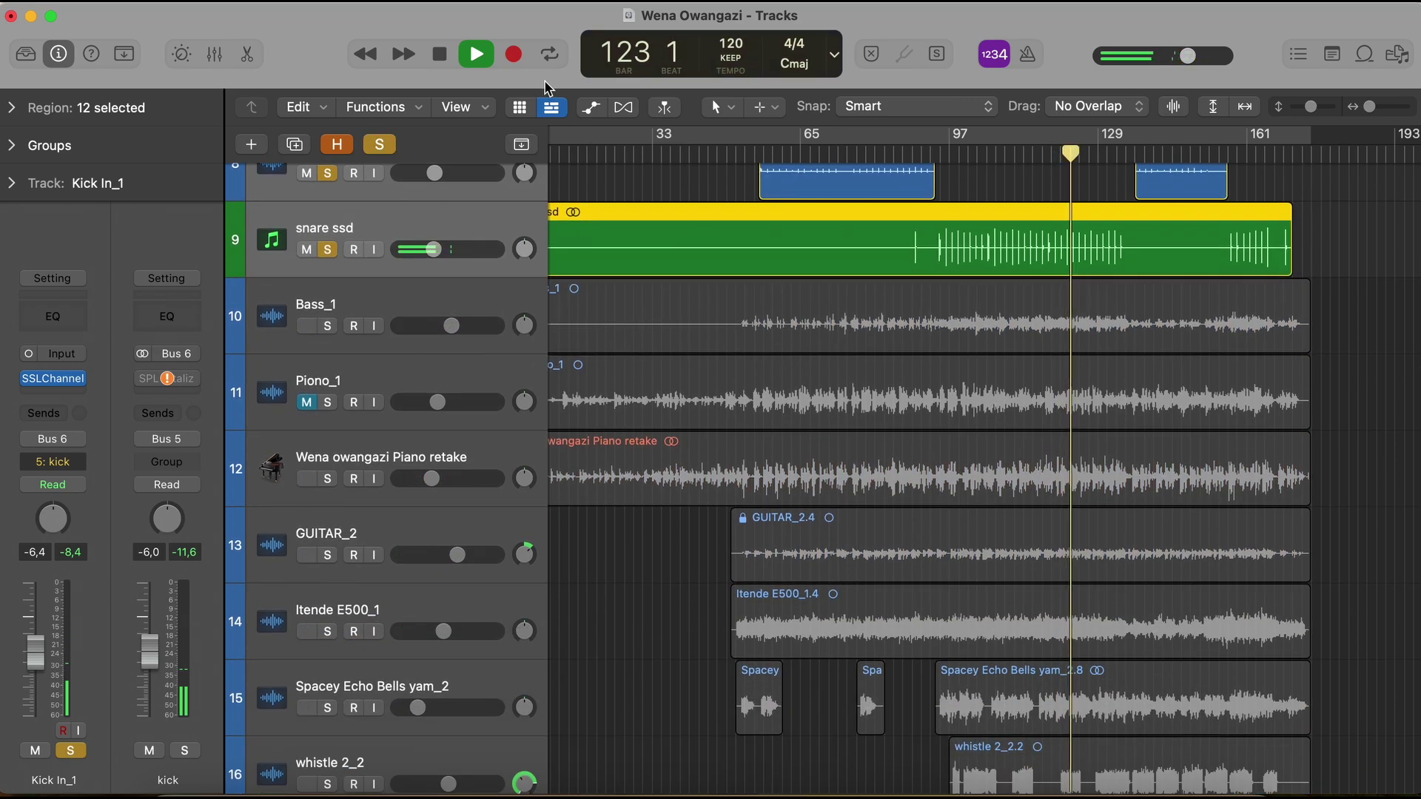
Step: Clear solos, then solo Bass_1, Piono_1, Piano retake, Itende E500_1 and SOFT LEAD_2 in turn
left_click(381, 145)
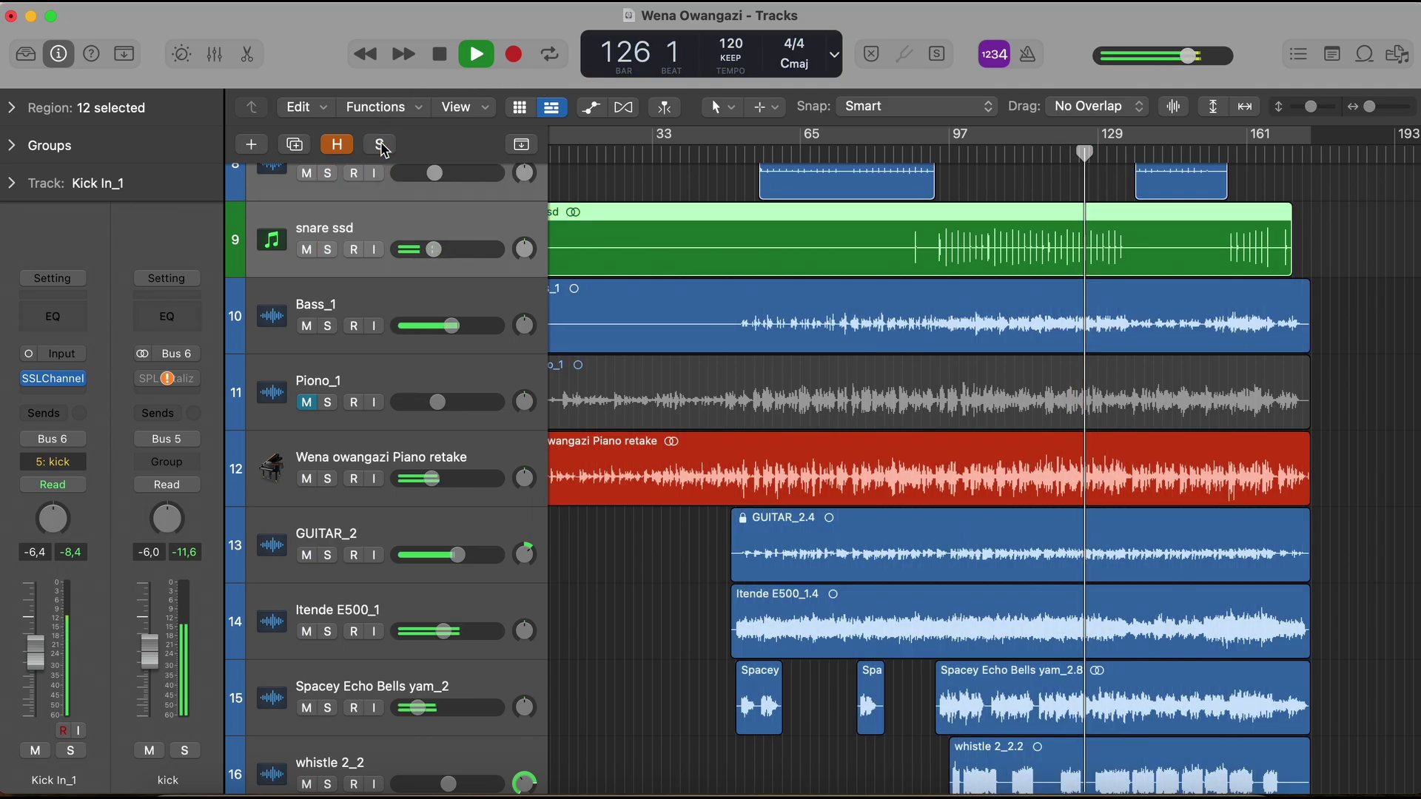
left_click(327, 326)
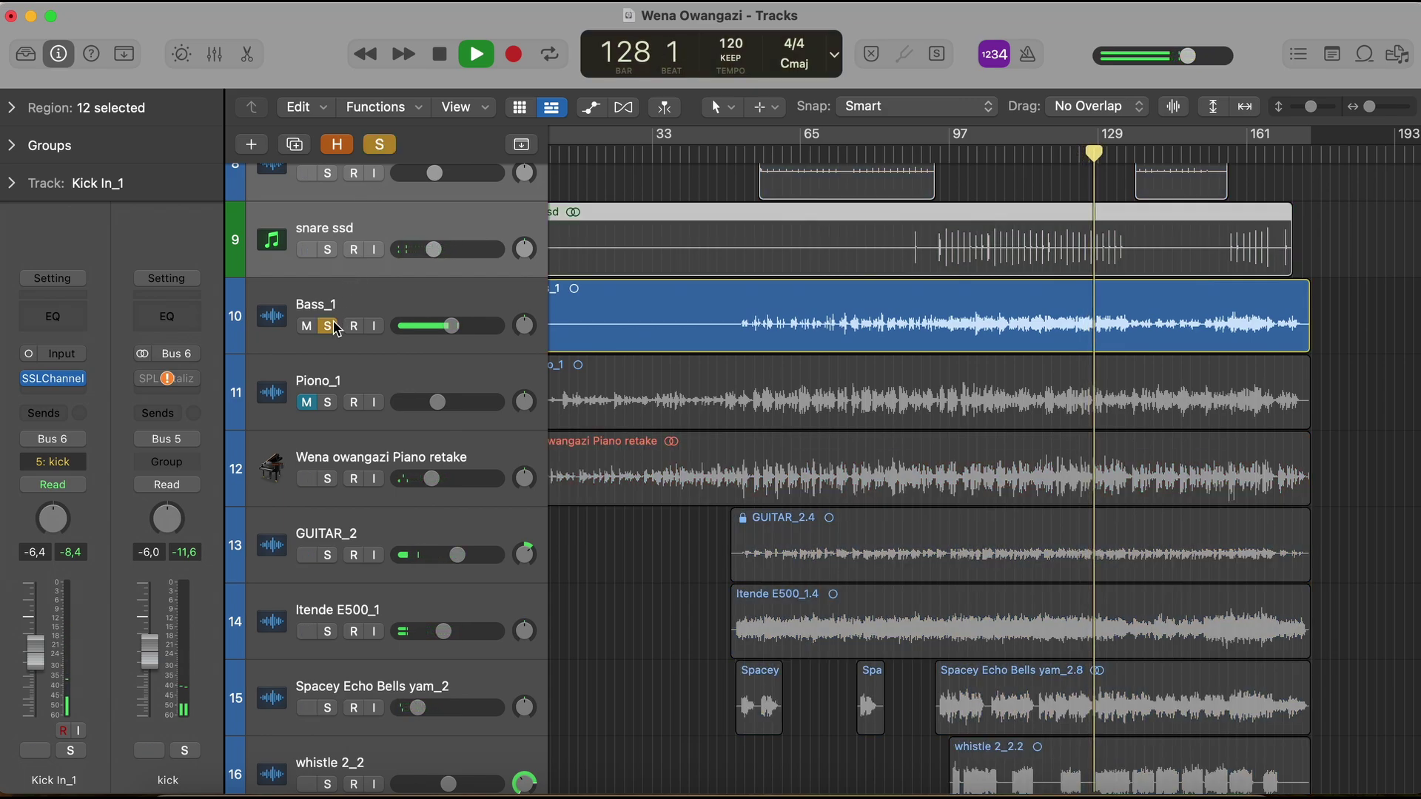
left_click(327, 403)
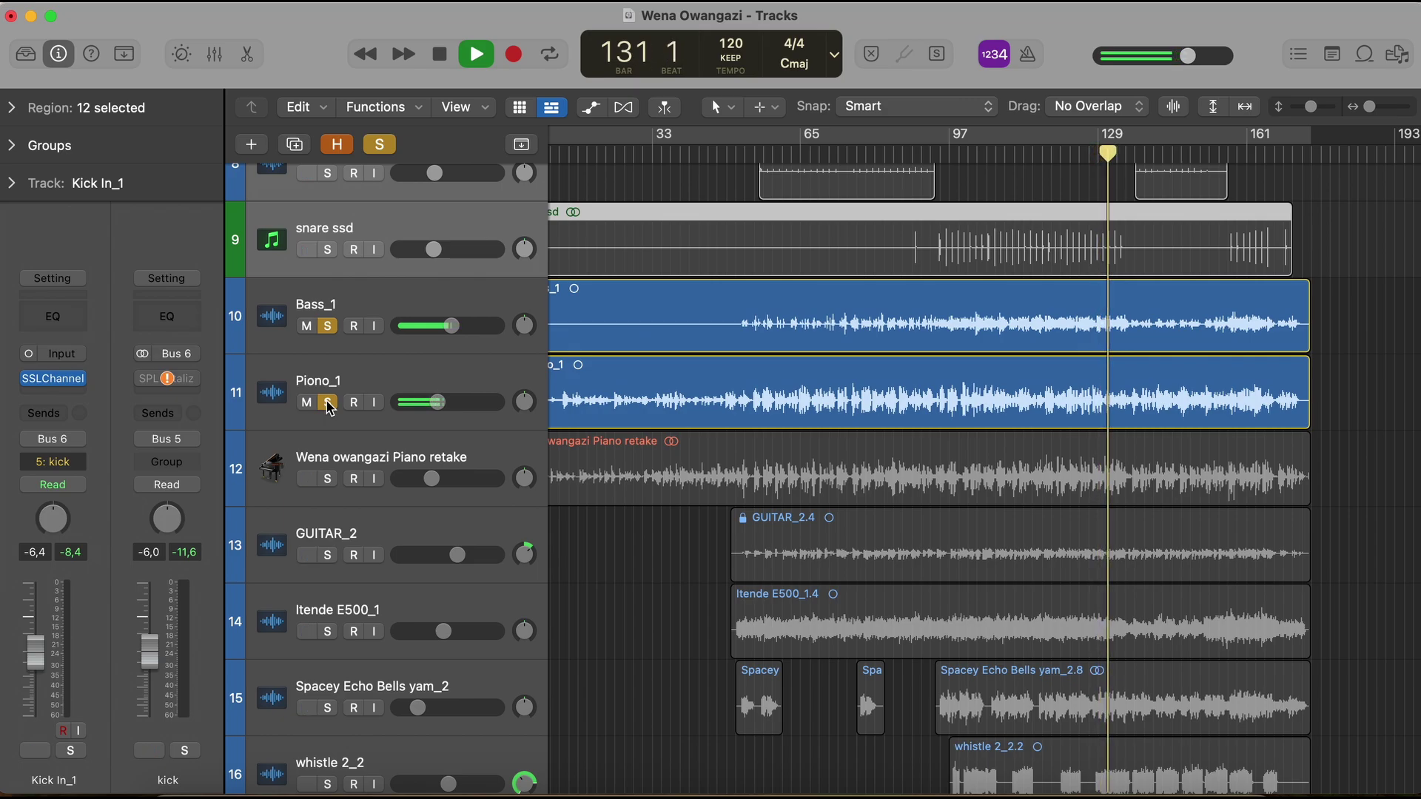
left_click(328, 404)
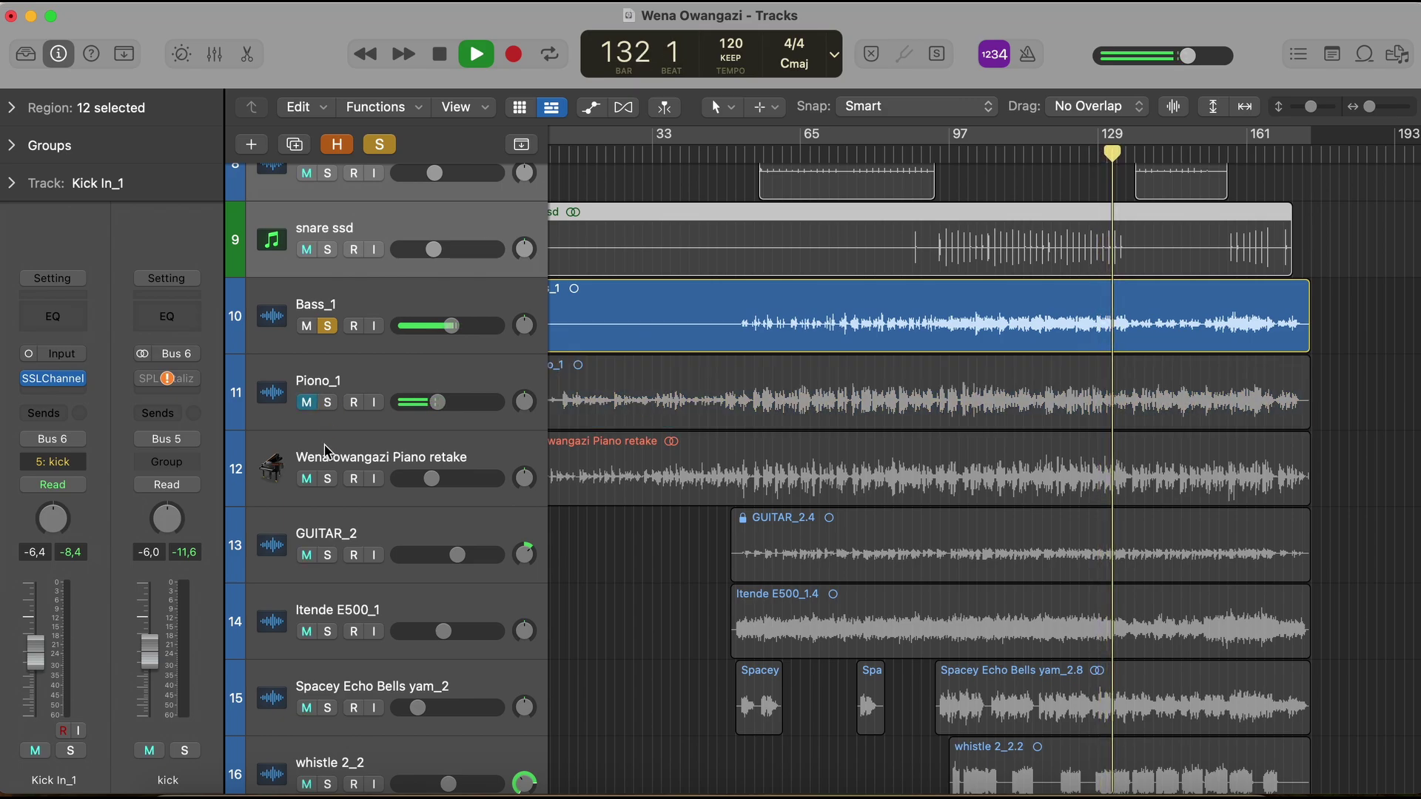
left_click(327, 479)
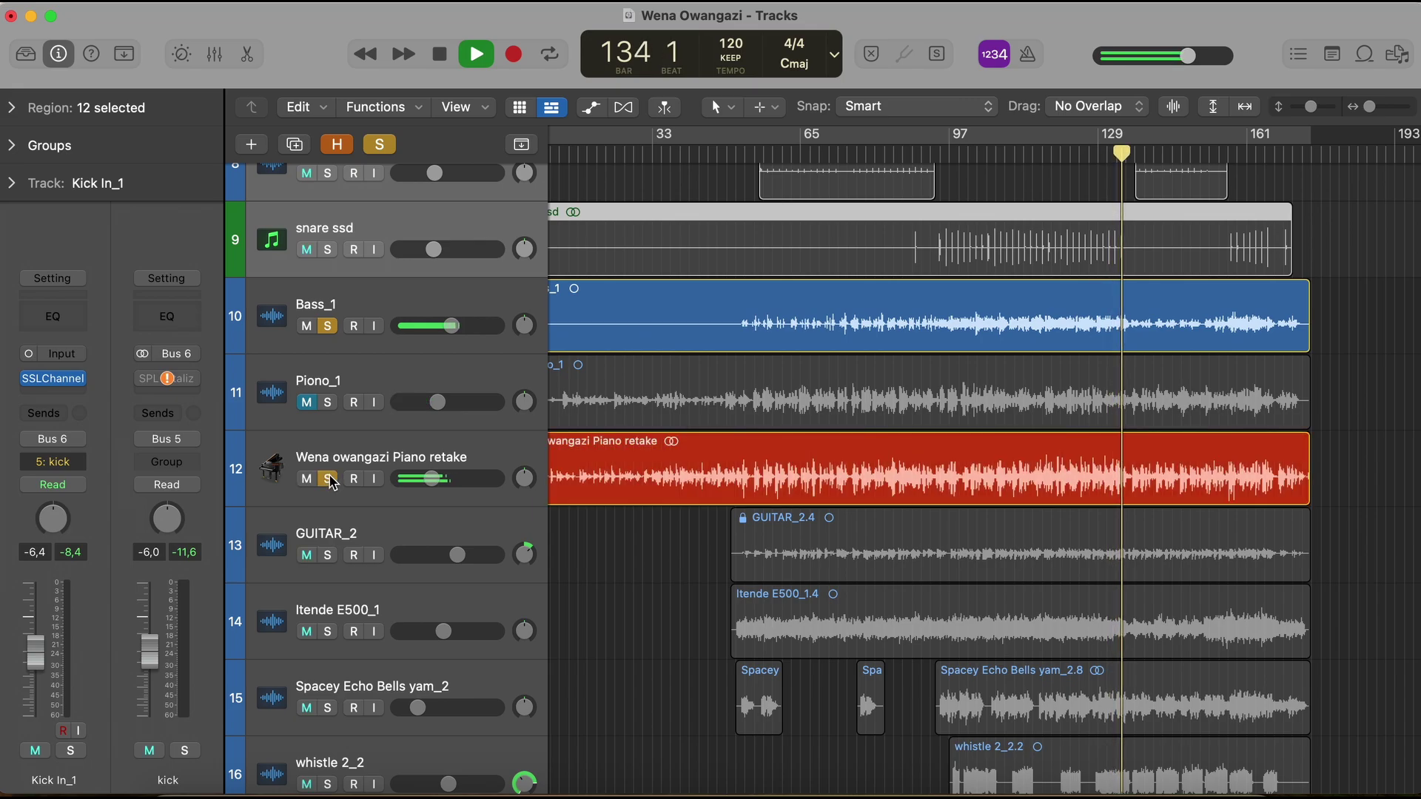
scroll(341, 188, "down", 2)
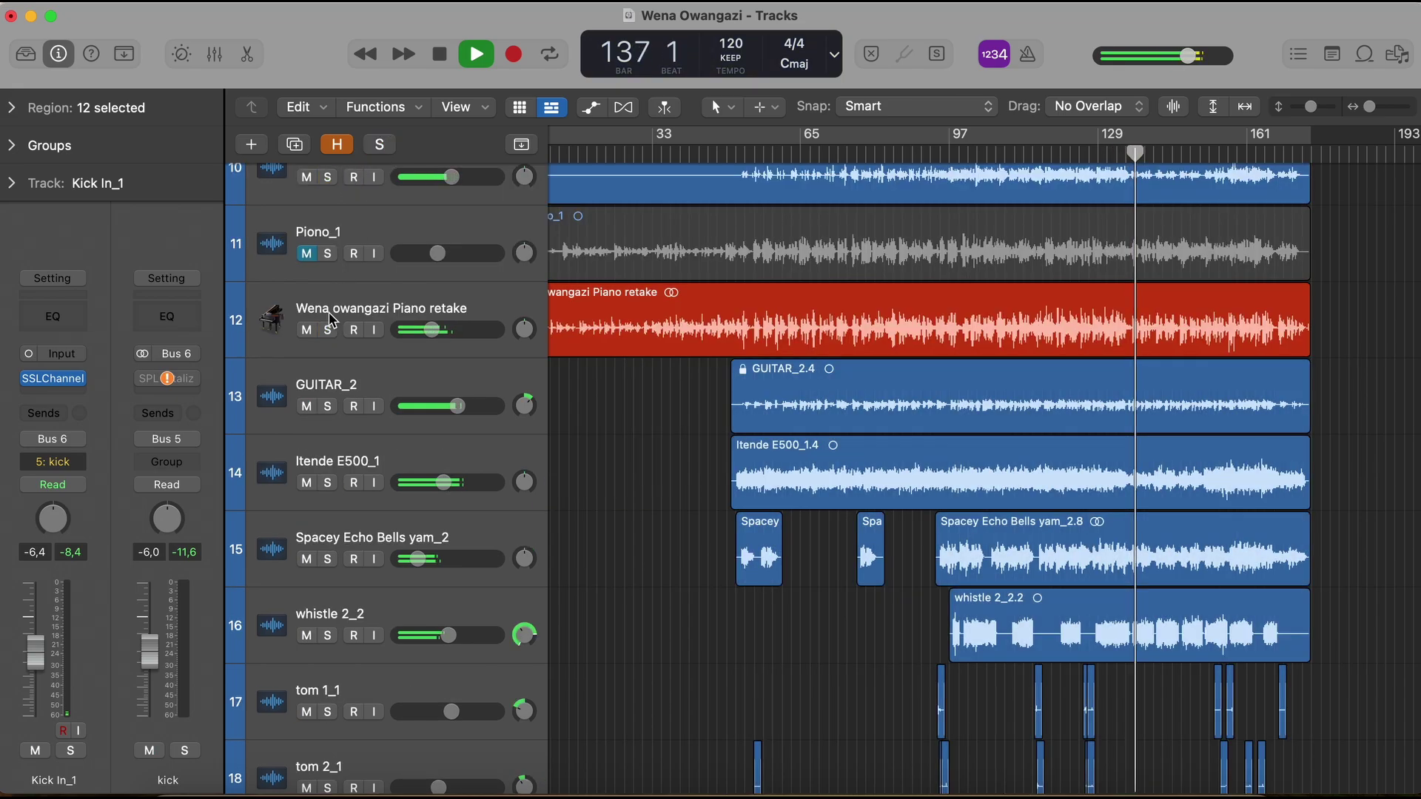
left_click(326, 482)
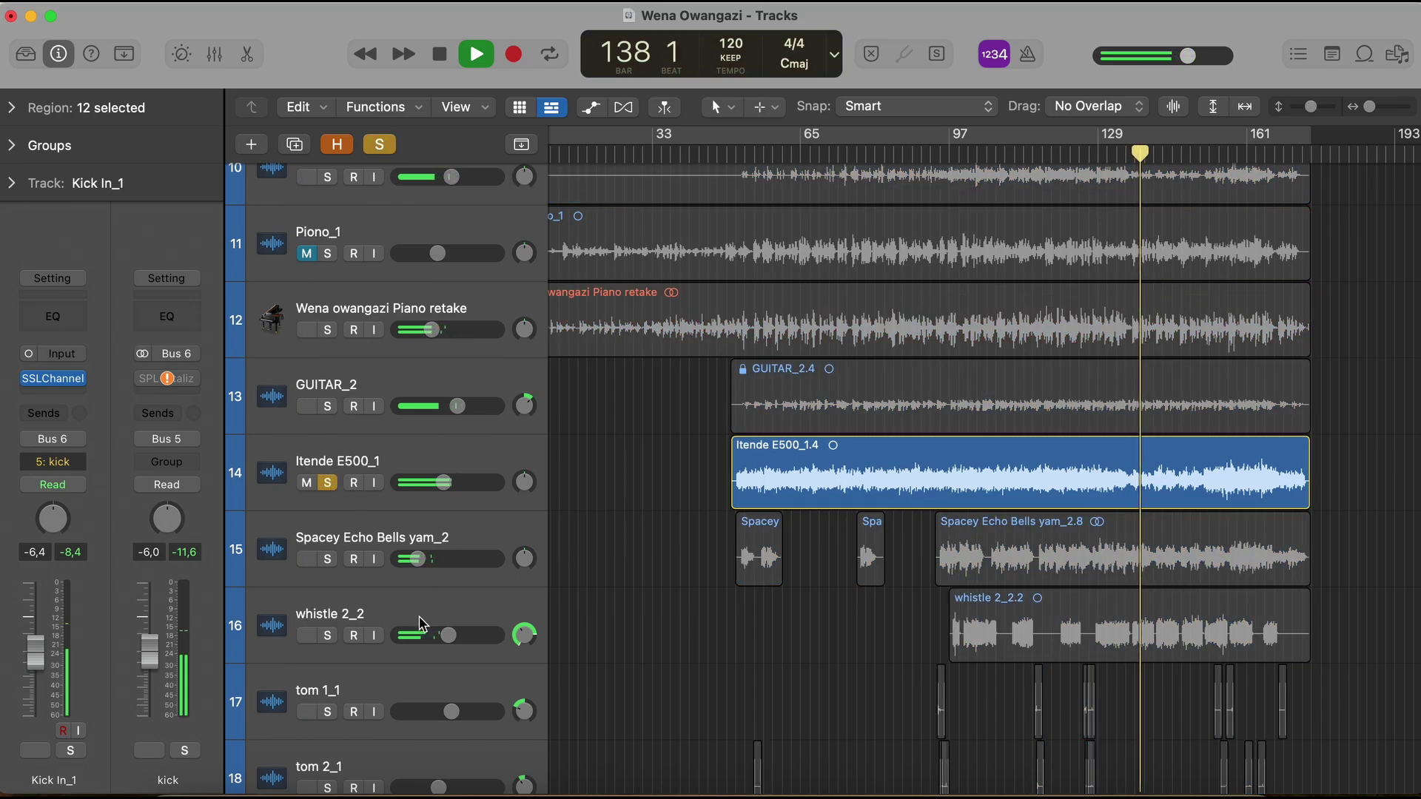
scroll(419, 624, "down", 5)
scroll(420, 623, "down", 10)
scroll(420, 624, "down", 2)
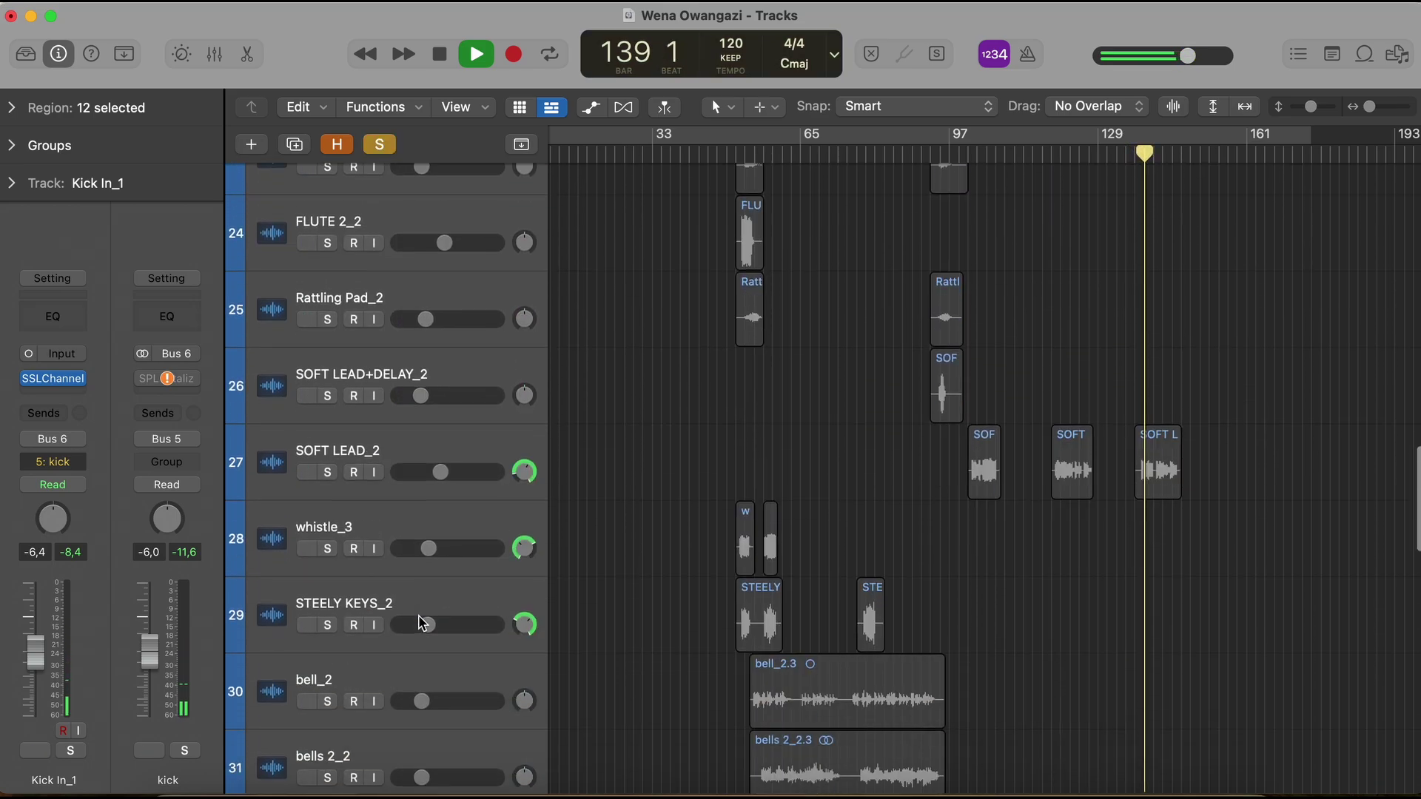
scroll(421, 623, "down", 2)
left_click(326, 390)
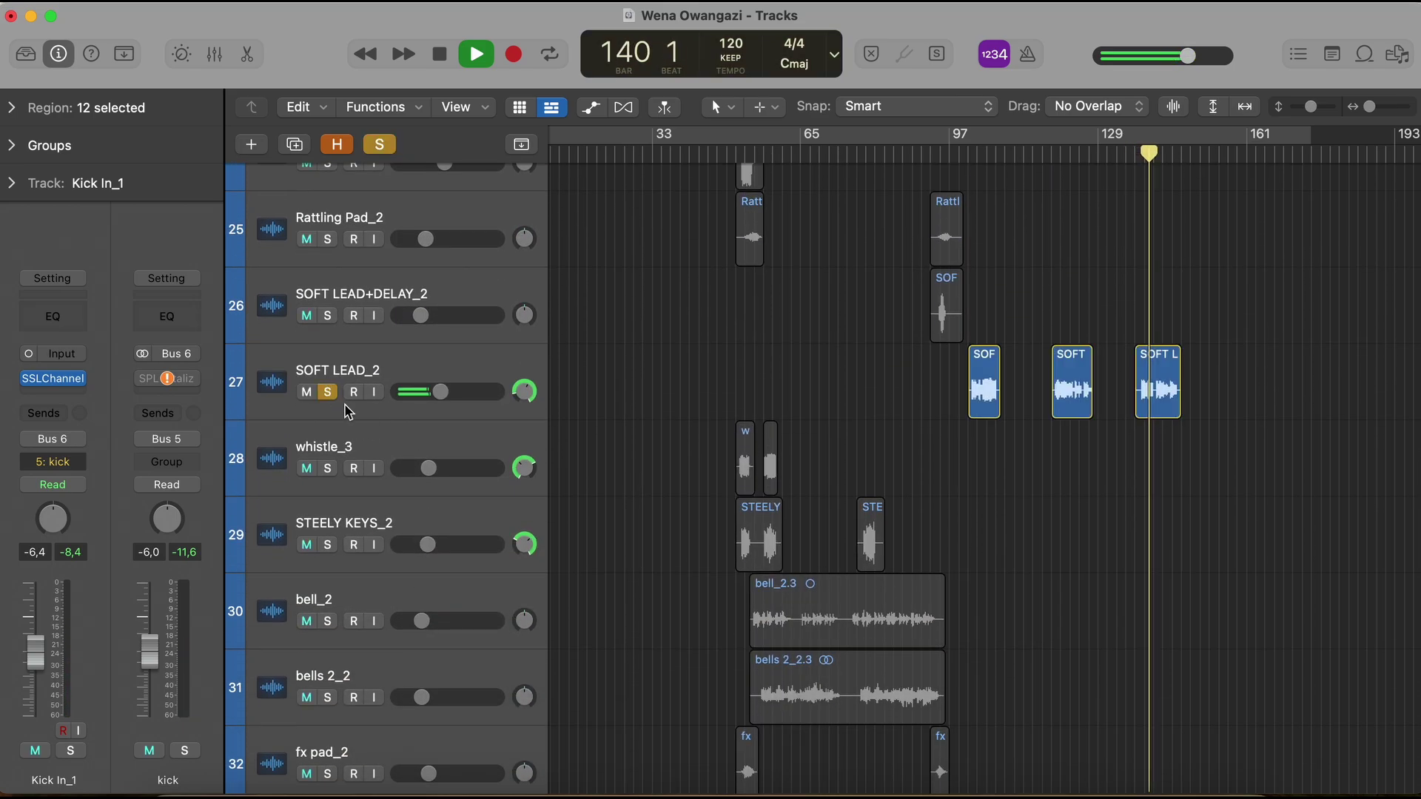
scroll(459, 718, "down", 8)
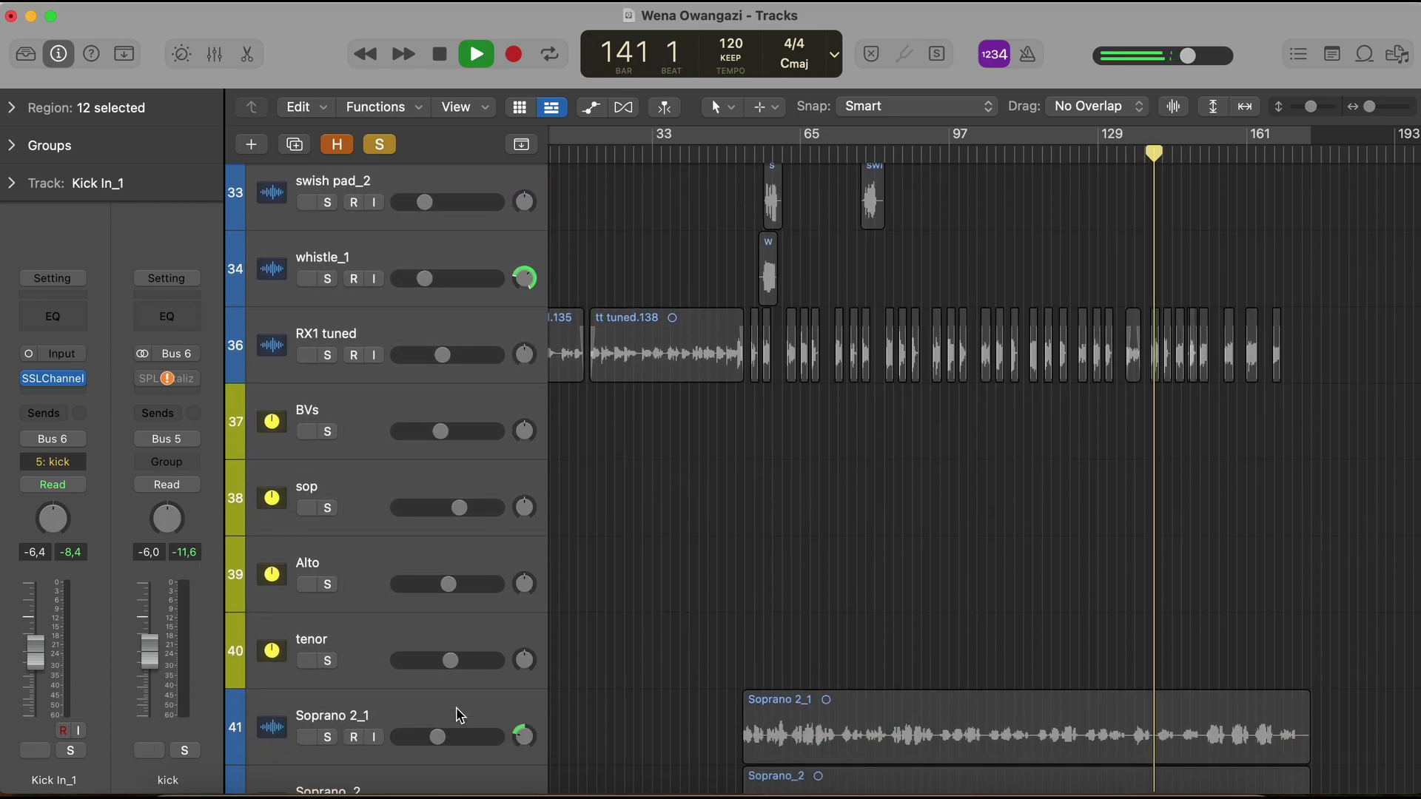
scroll(460, 717, "down", 4)
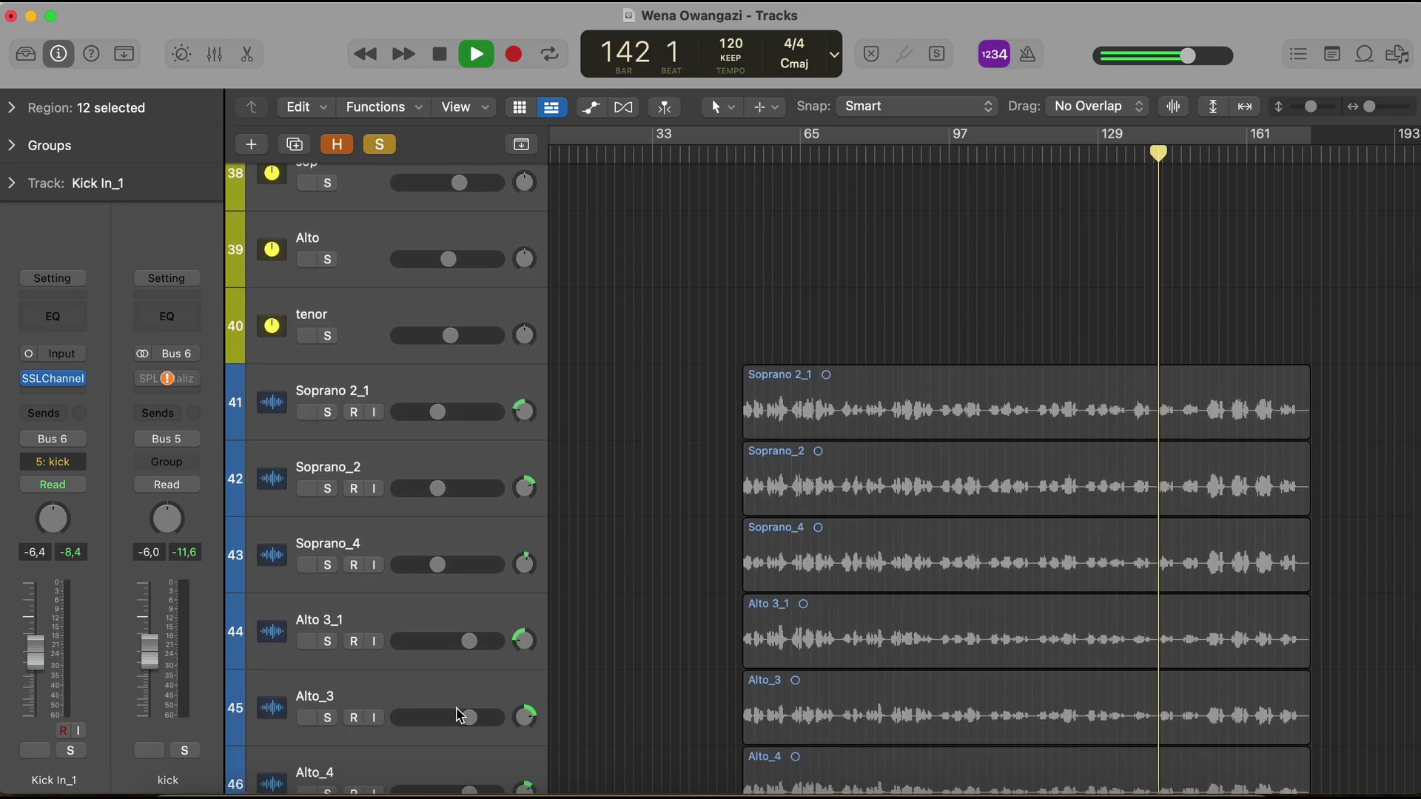
scroll(458, 711, "up", 10)
scroll(466, 555, "up", 10)
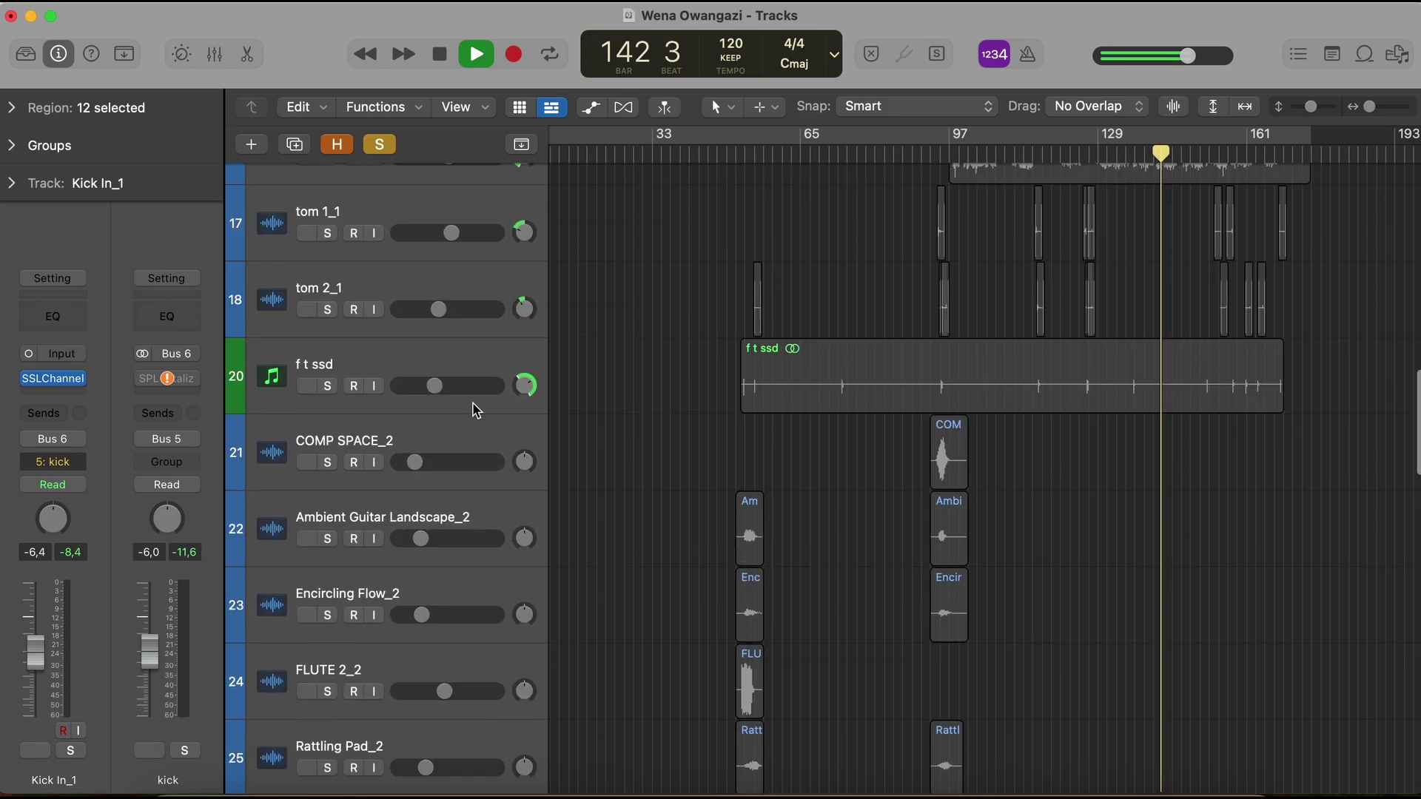
Step: Clear every solo and move the playhead to around bar 159
left_click(383, 142)
scroll(922, 272, "up", 10)
scroll(920, 272, "up", 3)
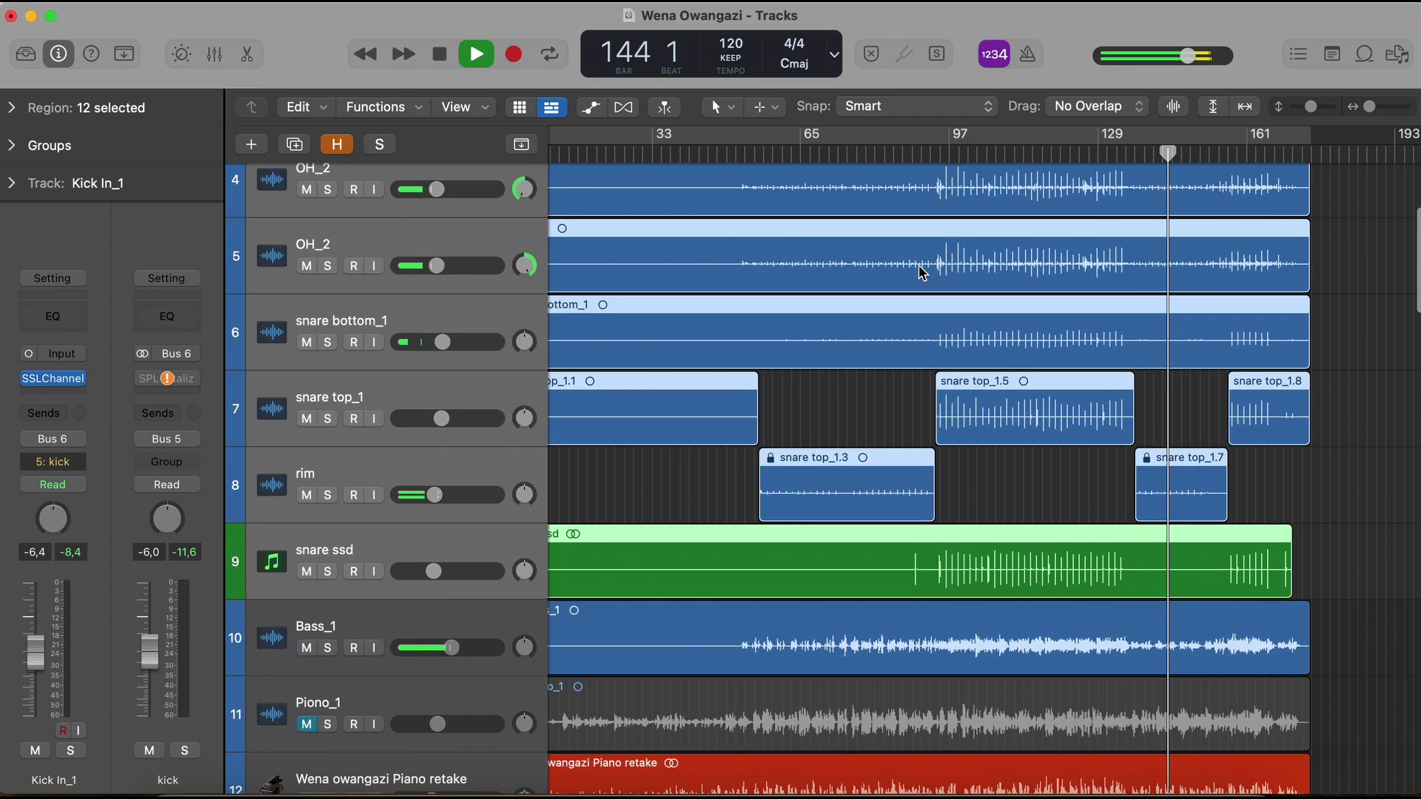
scroll(919, 272, "up", 3)
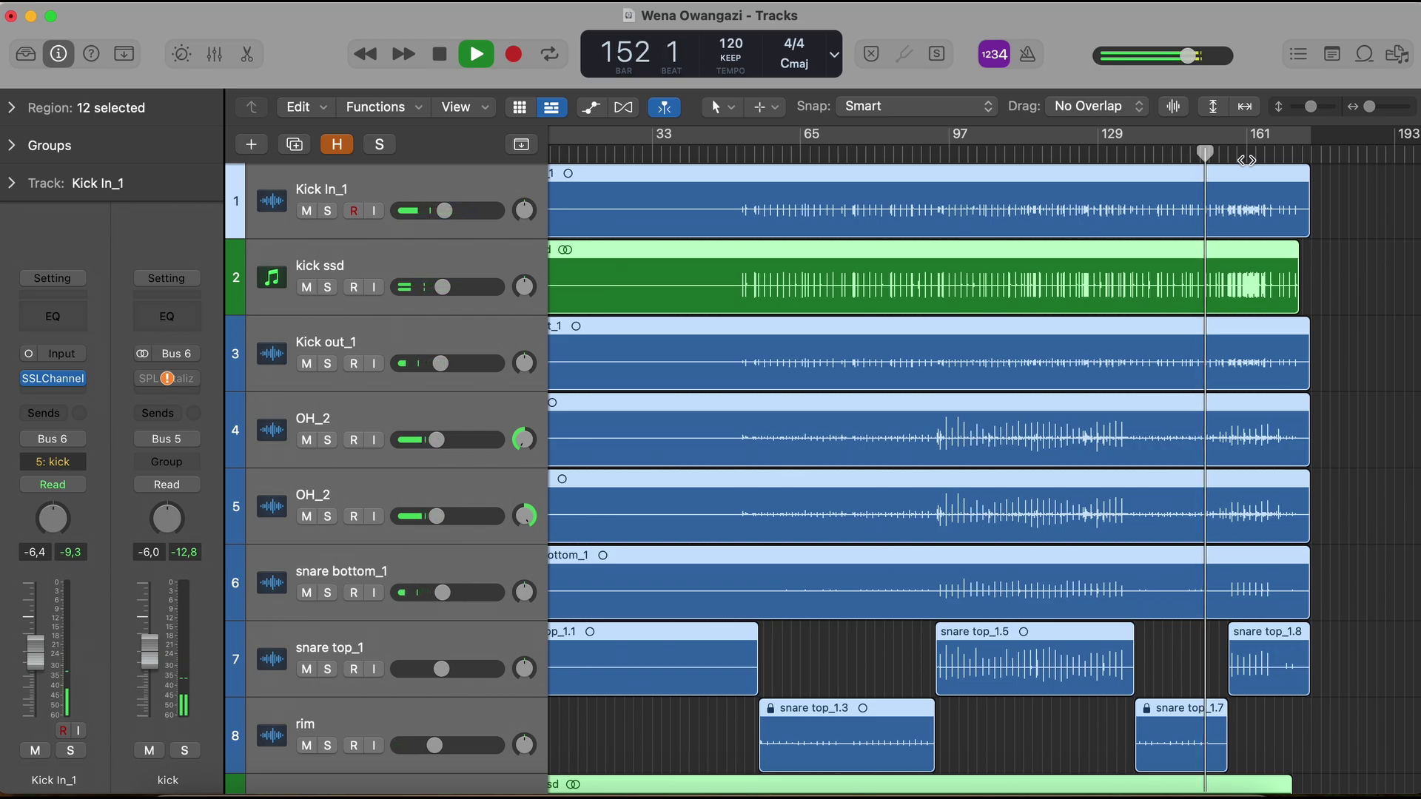
left_click(1241, 159)
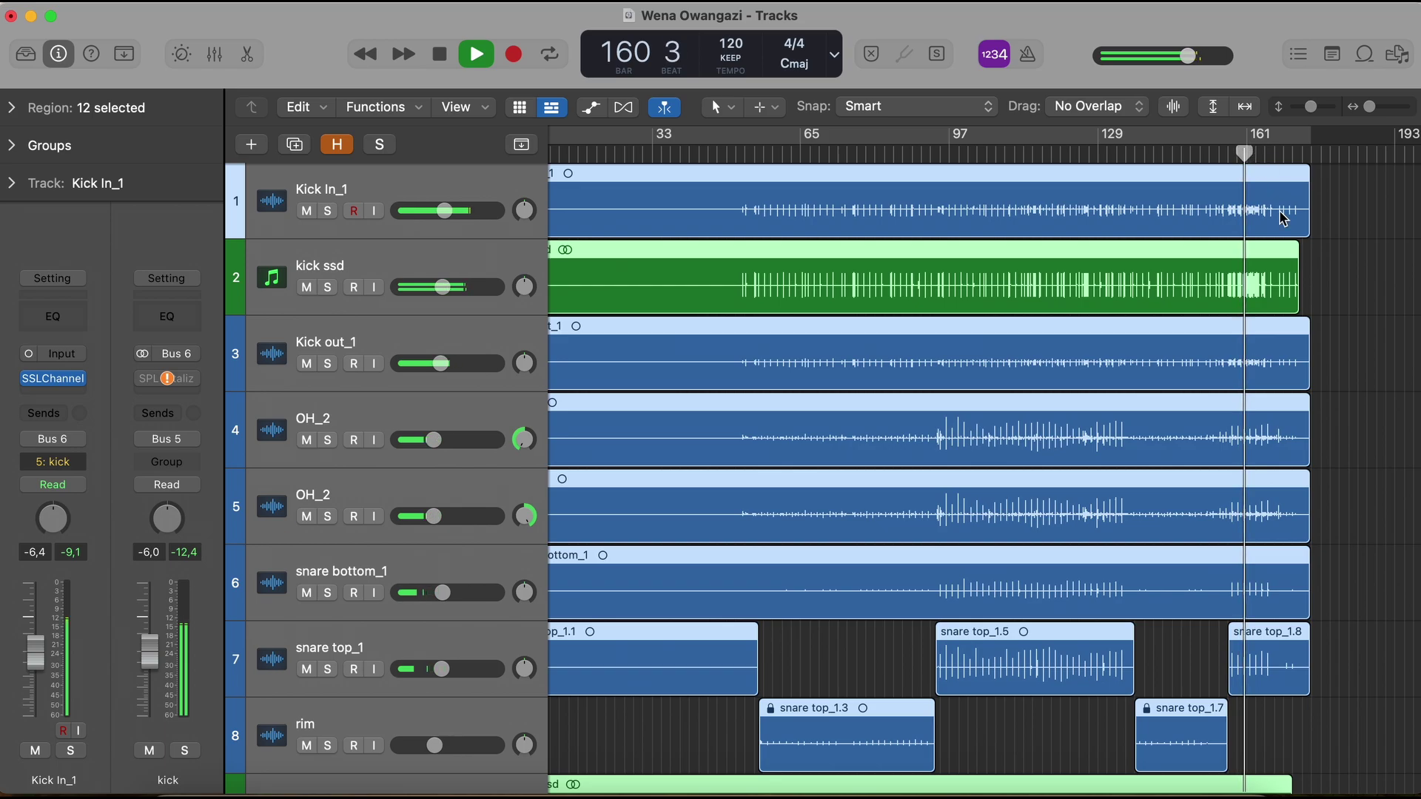
scroll(1283, 245, "down", 2)
scroll(1286, 289, "down", 5)
scroll(1289, 333, "down", 3)
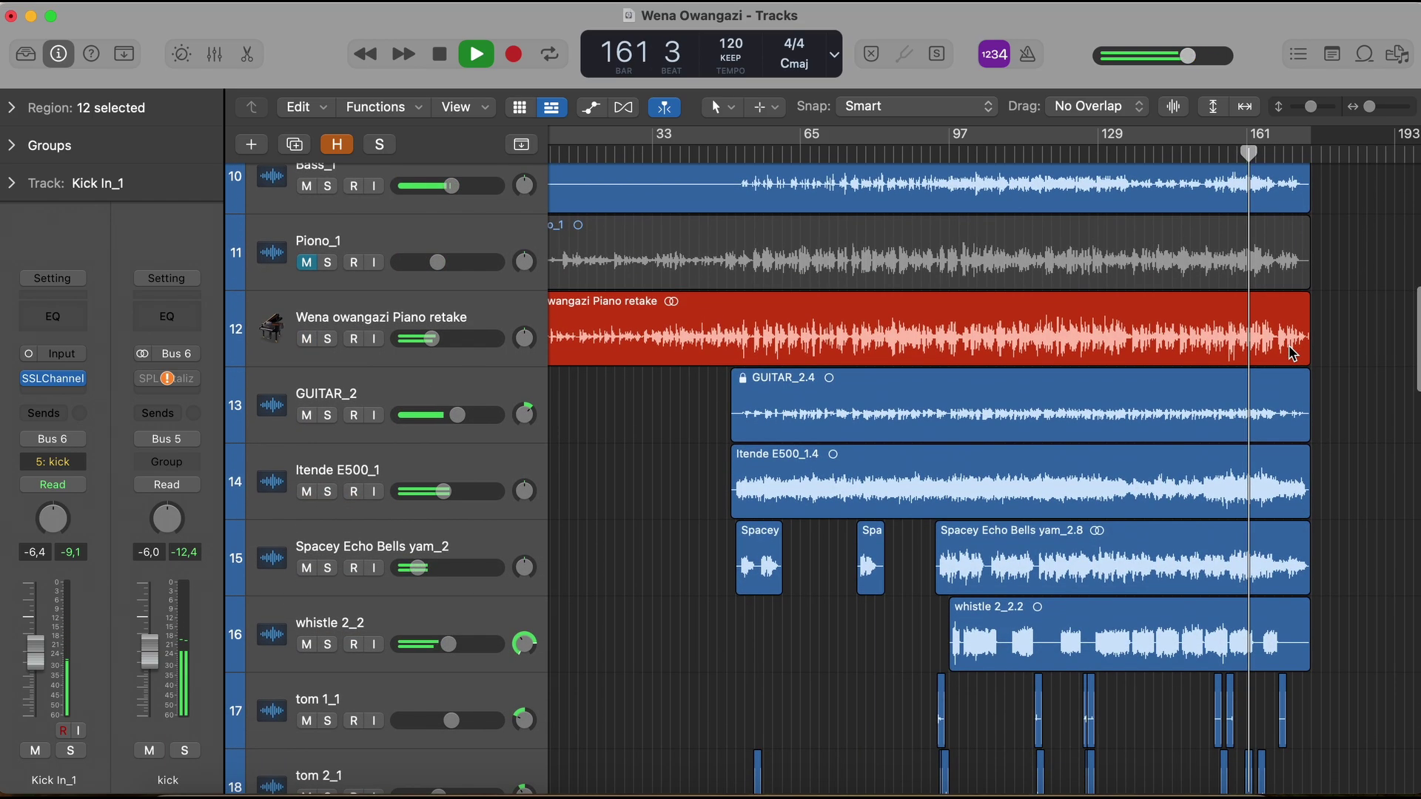
scroll(1291, 353, "down", 3)
scroll(1291, 353, "down", 3)
scroll(1291, 354, "down", 5)
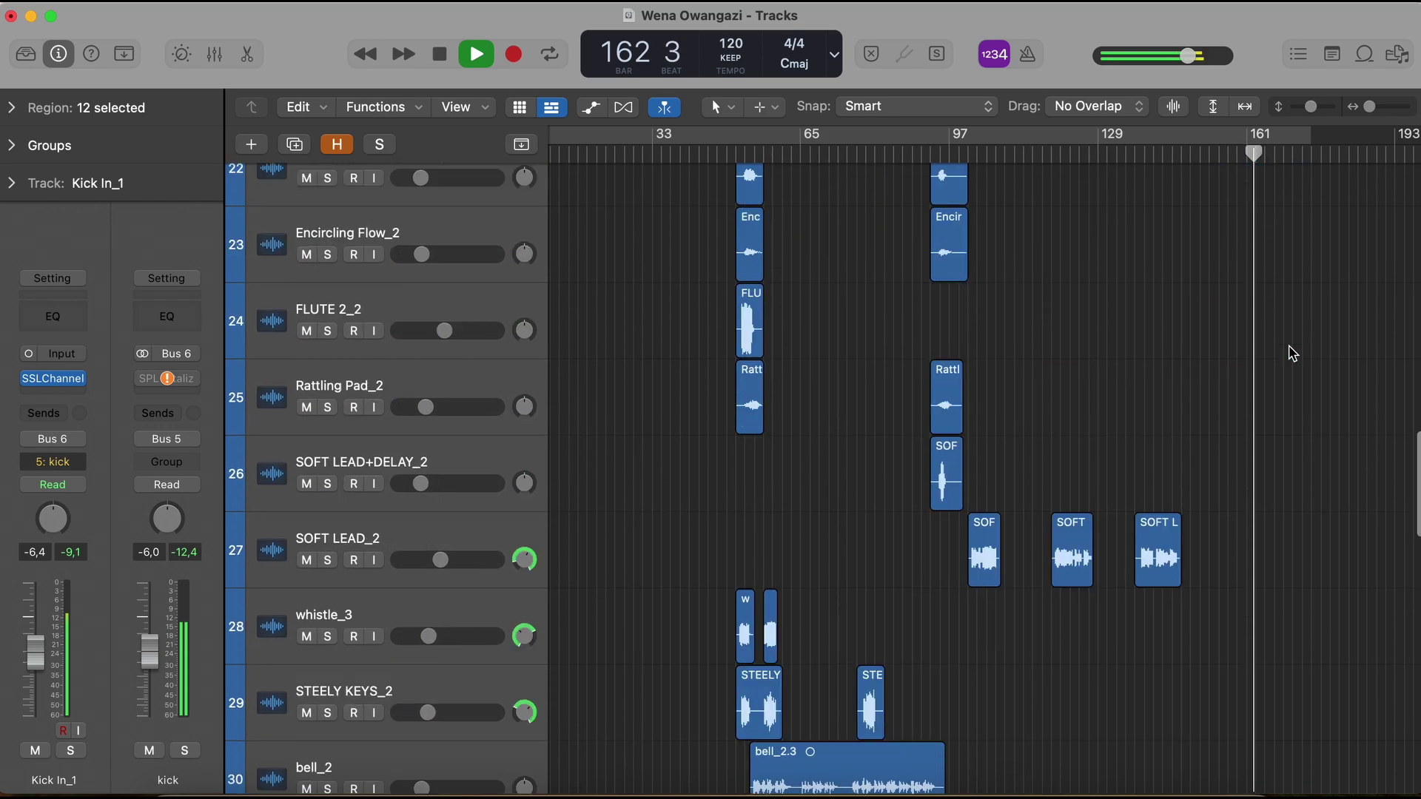
scroll(1287, 353, "down", 4)
scroll(1281, 337, "down", 5)
scroll(1281, 330, "down", 1)
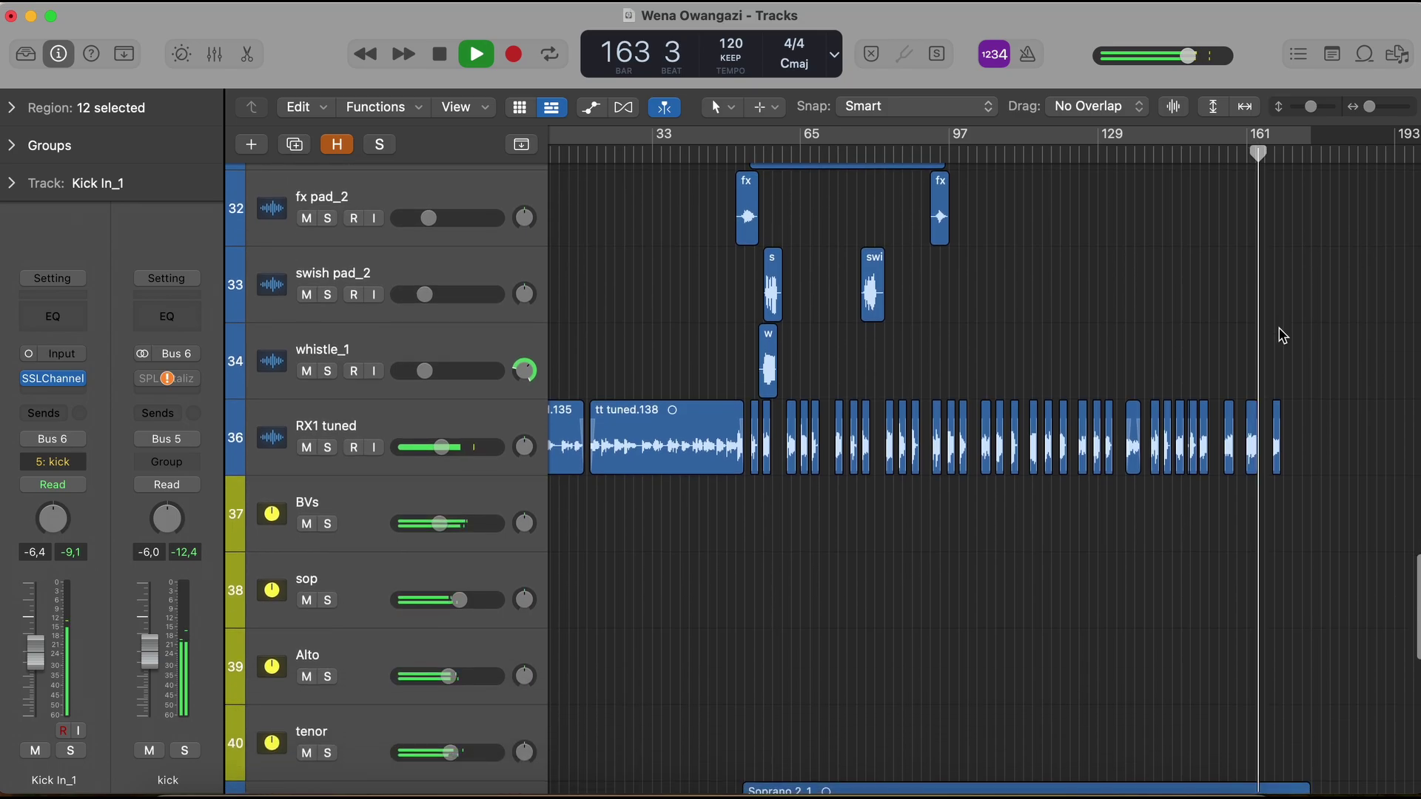